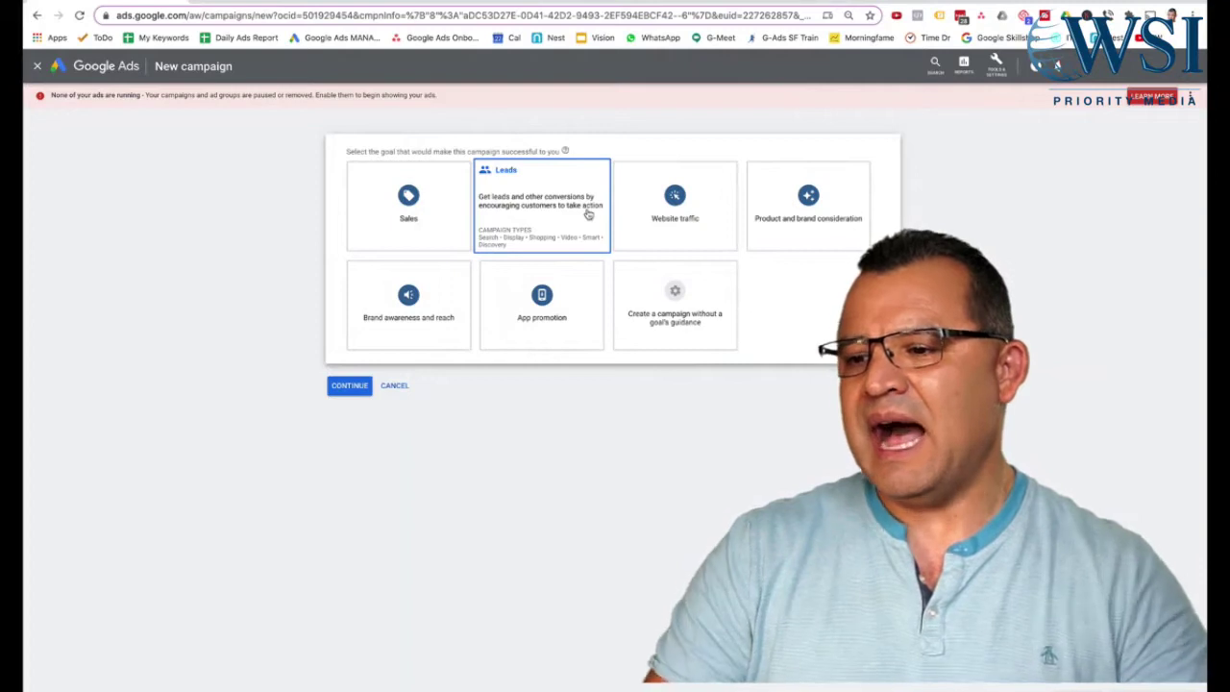
Start a Discovery campaign without a goal's guidance and name it "Test".
{"action": "left_click", "coordinate": [680, 327]}
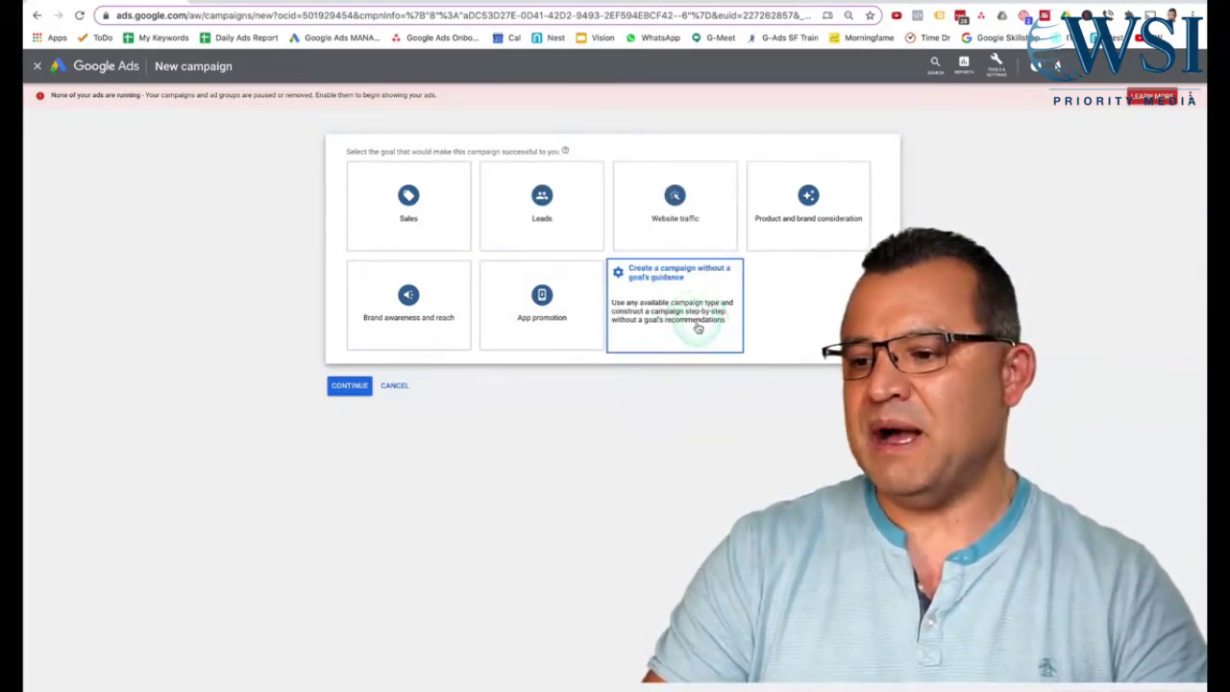
{"action": "left_click", "coordinate": [699, 328]}
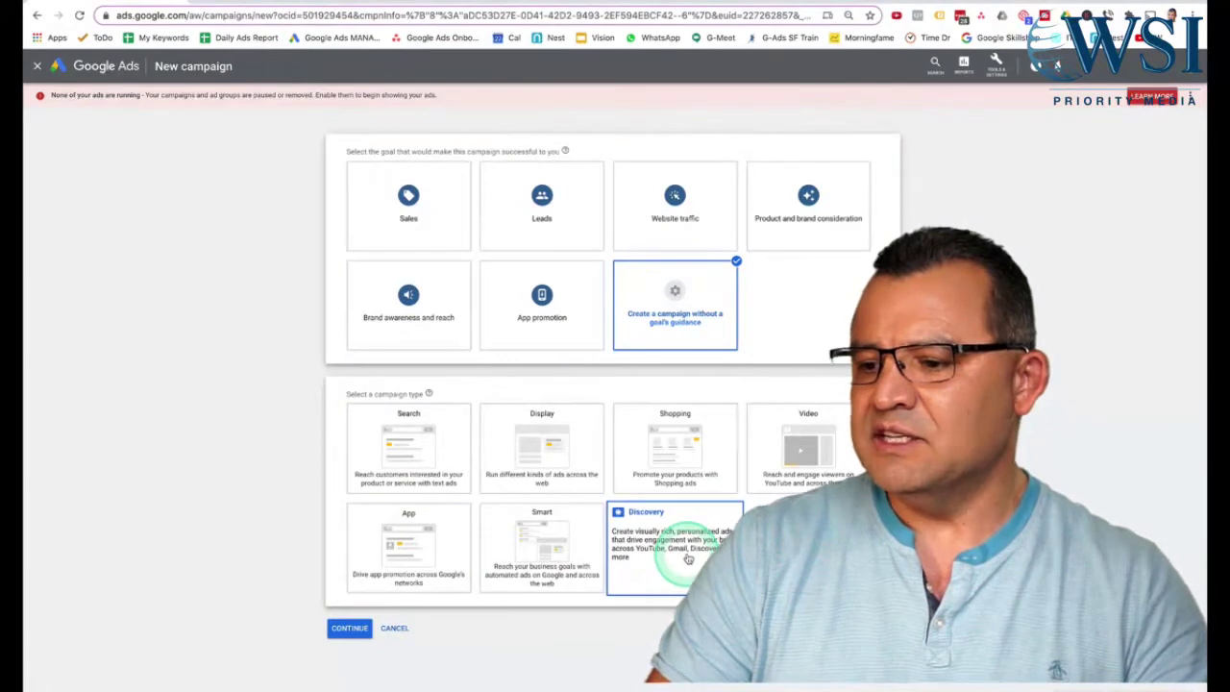
{"action": "right_click", "coordinate": [351, 635]}
{"action": "left_click", "coordinate": [324, 626]}
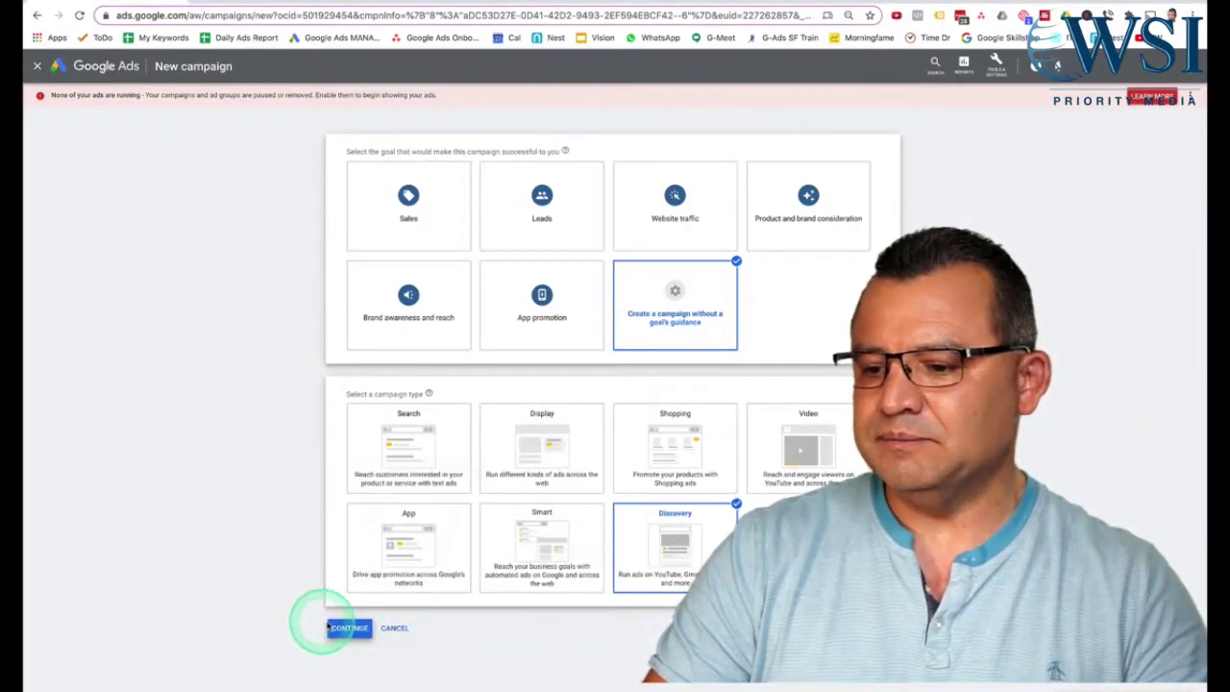
{"action": "left_click", "coordinate": [341, 632]}
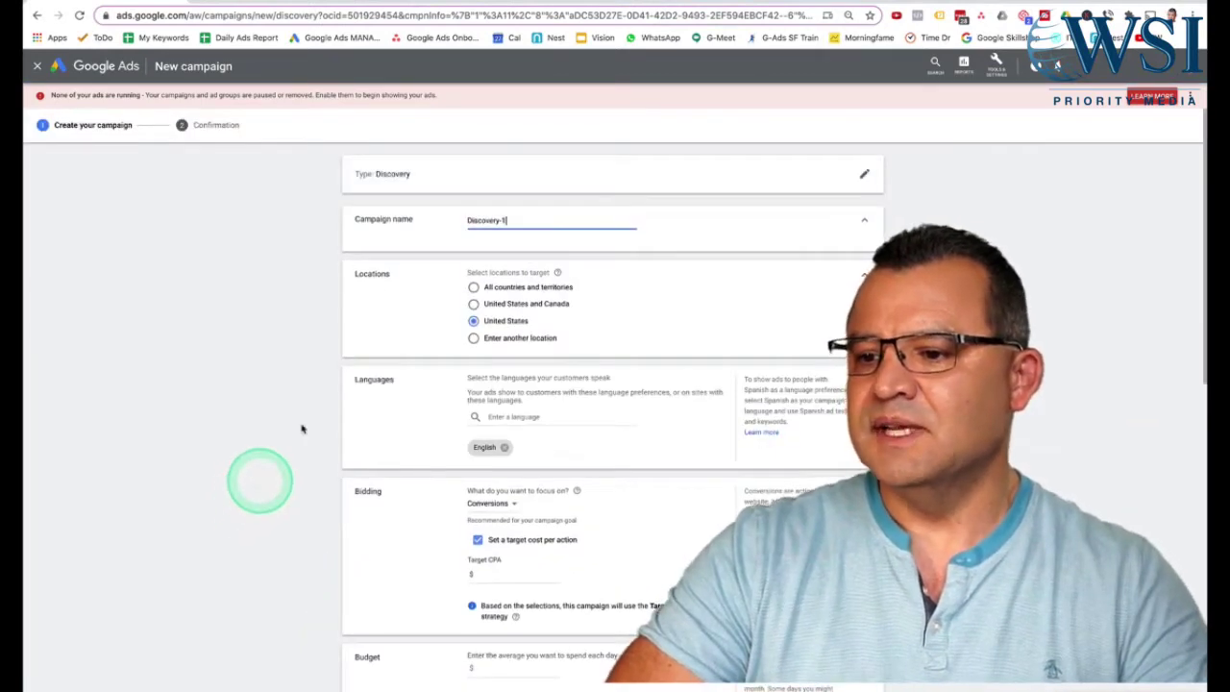
{"action": "triple_click", "coordinate": [409, 219]}
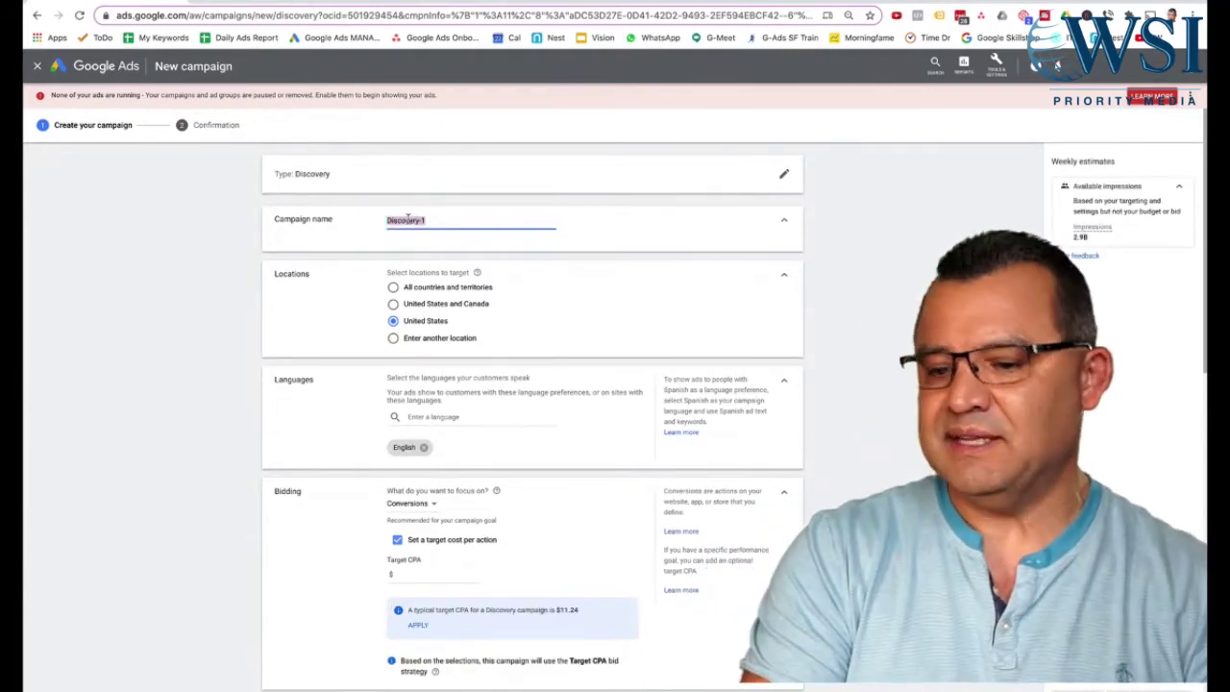
{"action": "type", "text": "Test"}
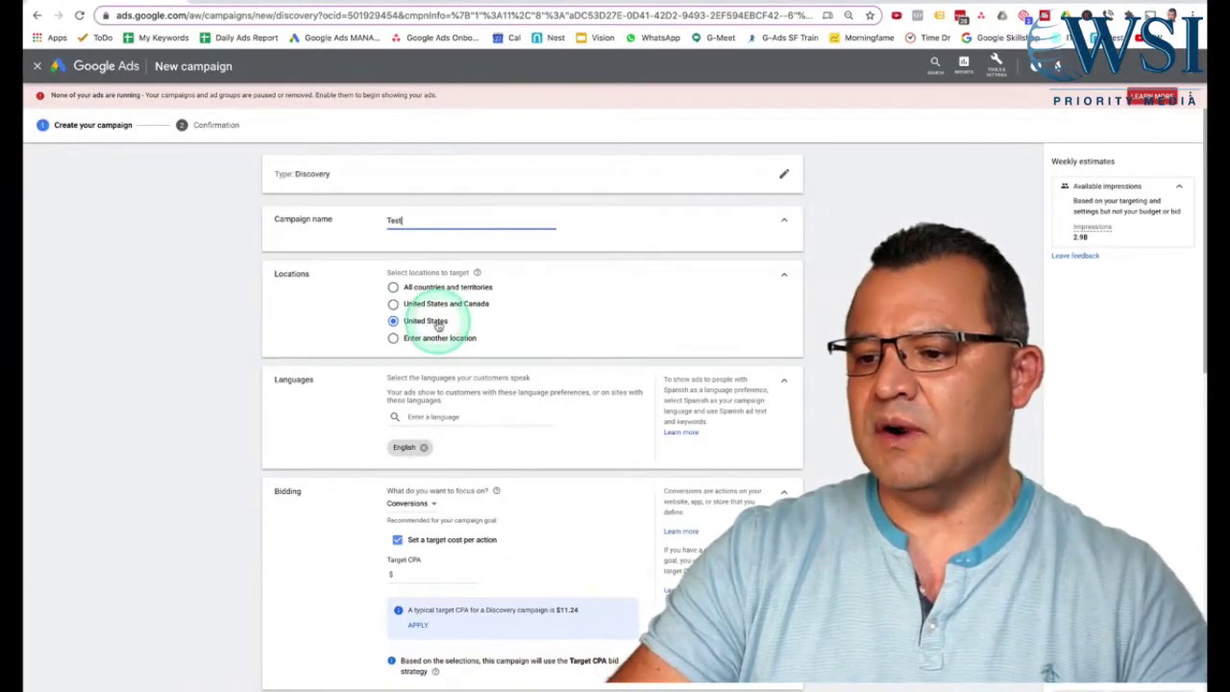
Apply the suggested target CPA of $11.24 and set the average daily budget to $10.00.
{"action": "scroll", "coordinate": [439, 325], "scroll_direction": "down", "scroll_amount": 1}
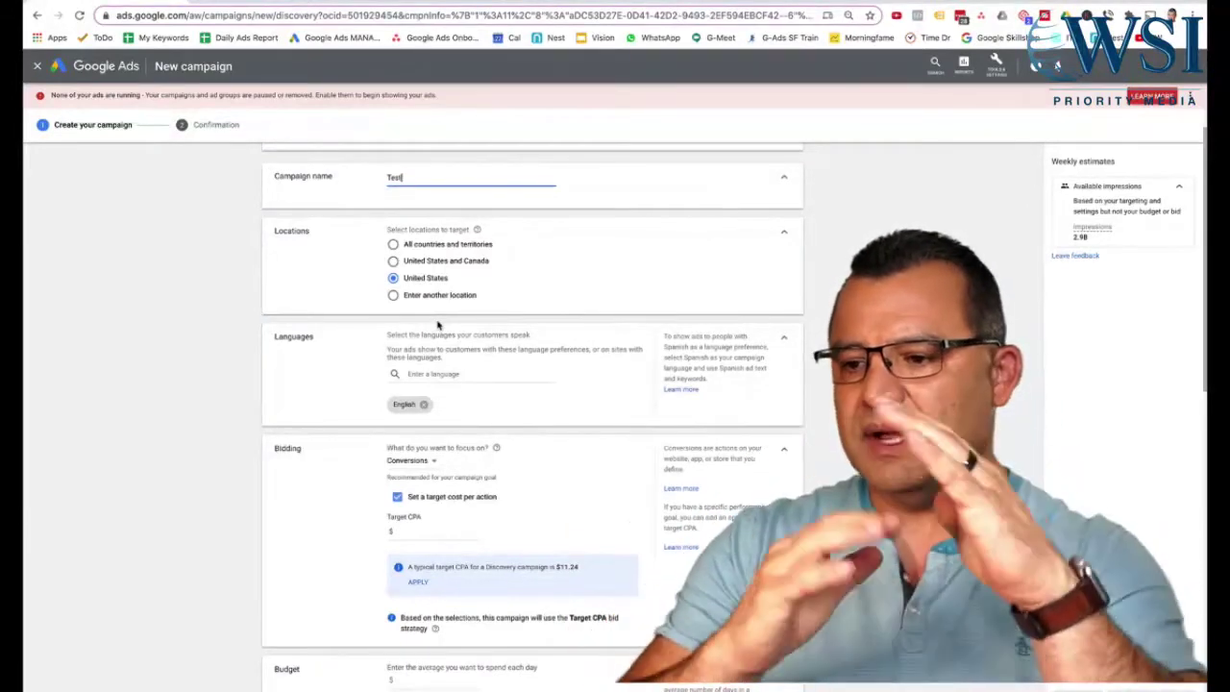
{"action": "scroll", "coordinate": [356, 310], "scroll_direction": "down", "scroll_amount": 2}
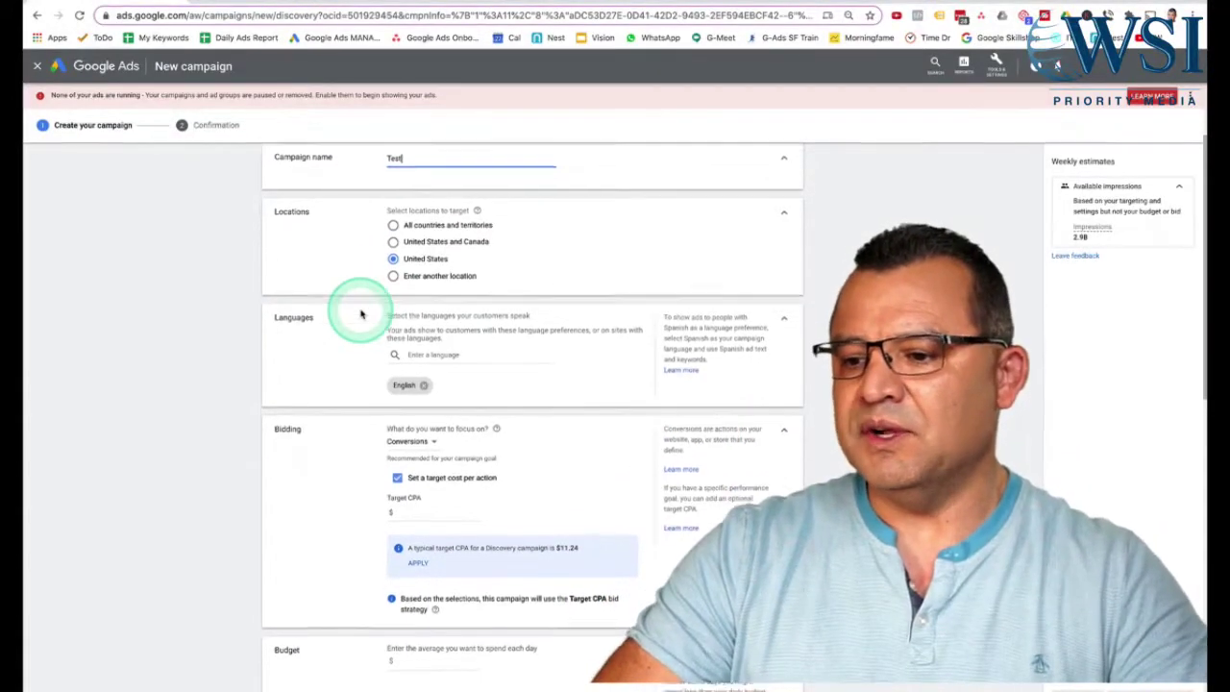
{"action": "scroll", "coordinate": [439, 313], "scroll_direction": "down", "scroll_amount": 2}
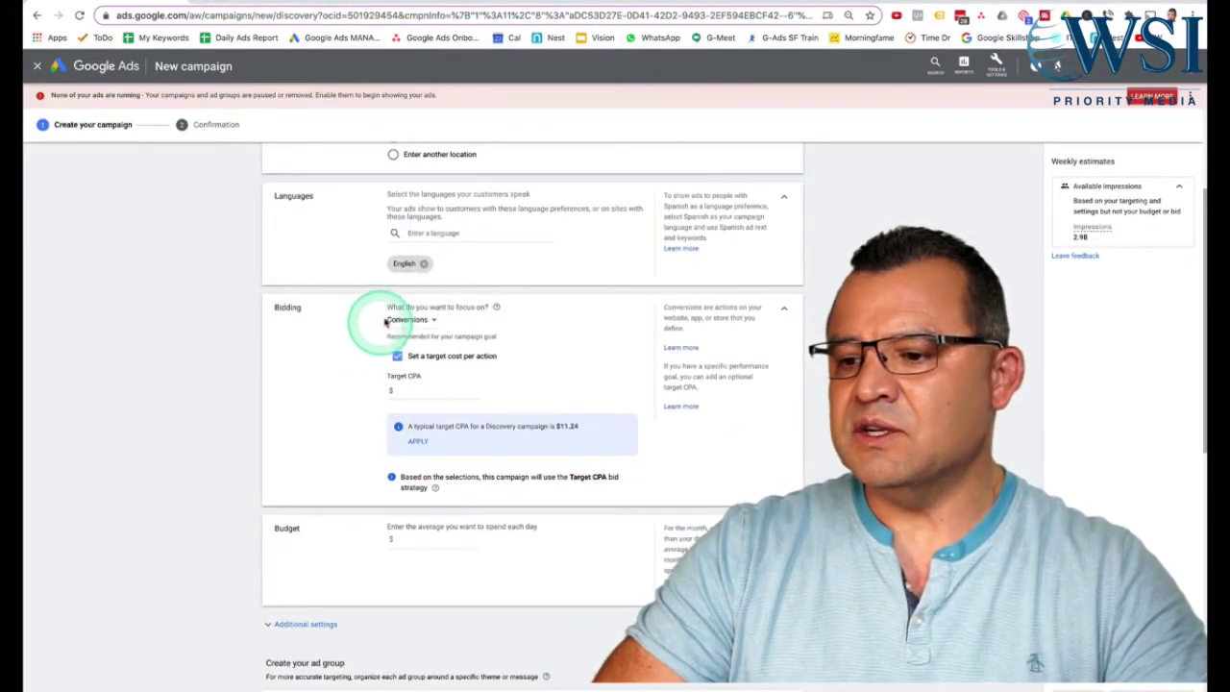
{"action": "left_click", "coordinate": [519, 330]}
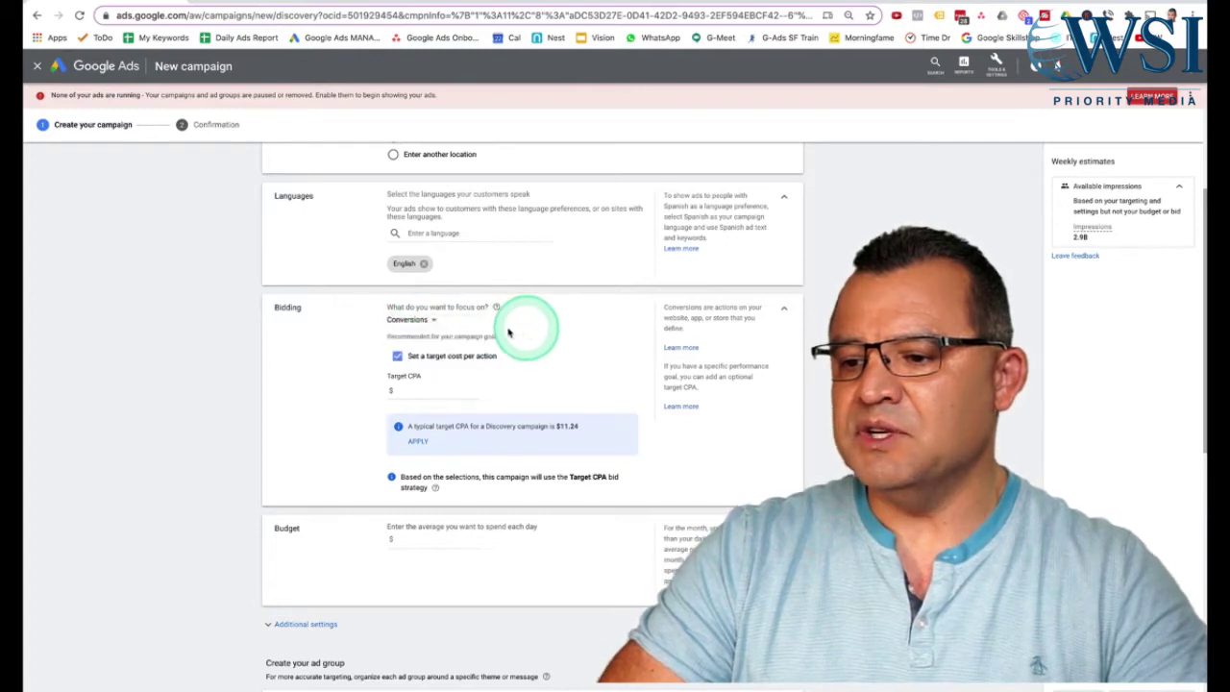
{"action": "scroll", "coordinate": [481, 341], "scroll_direction": "down", "scroll_amount": 1}
{"action": "left_click", "coordinate": [406, 325]}
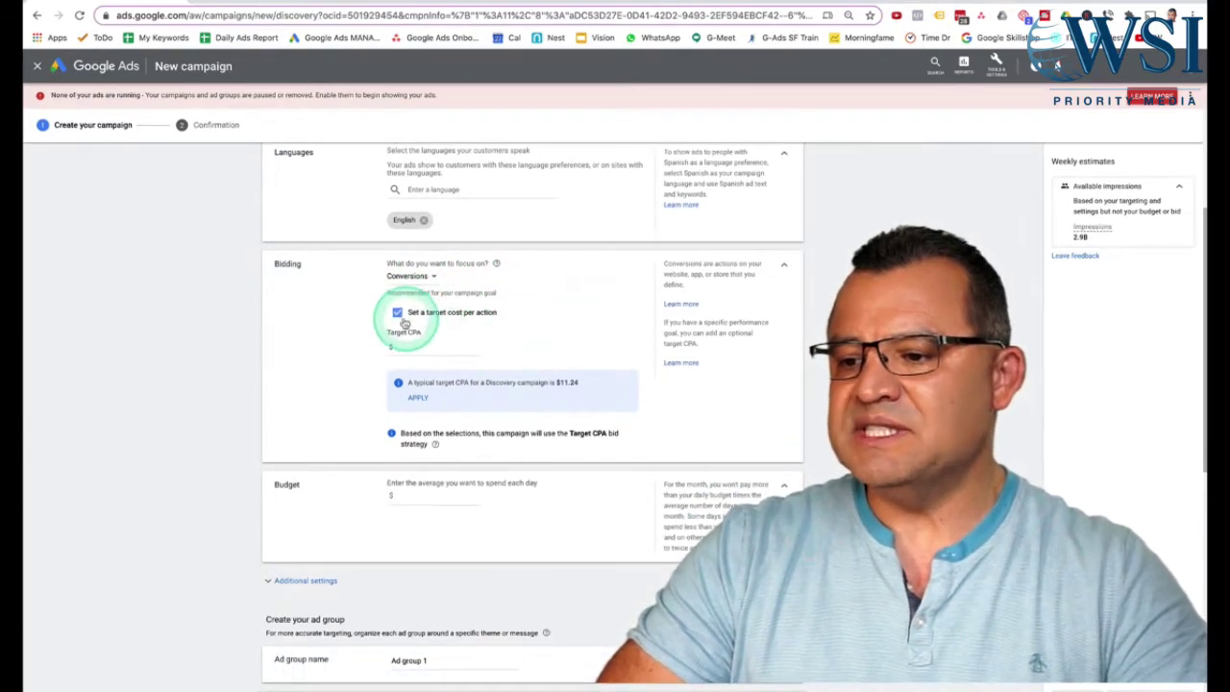
{"action": "left_click", "coordinate": [414, 335]}
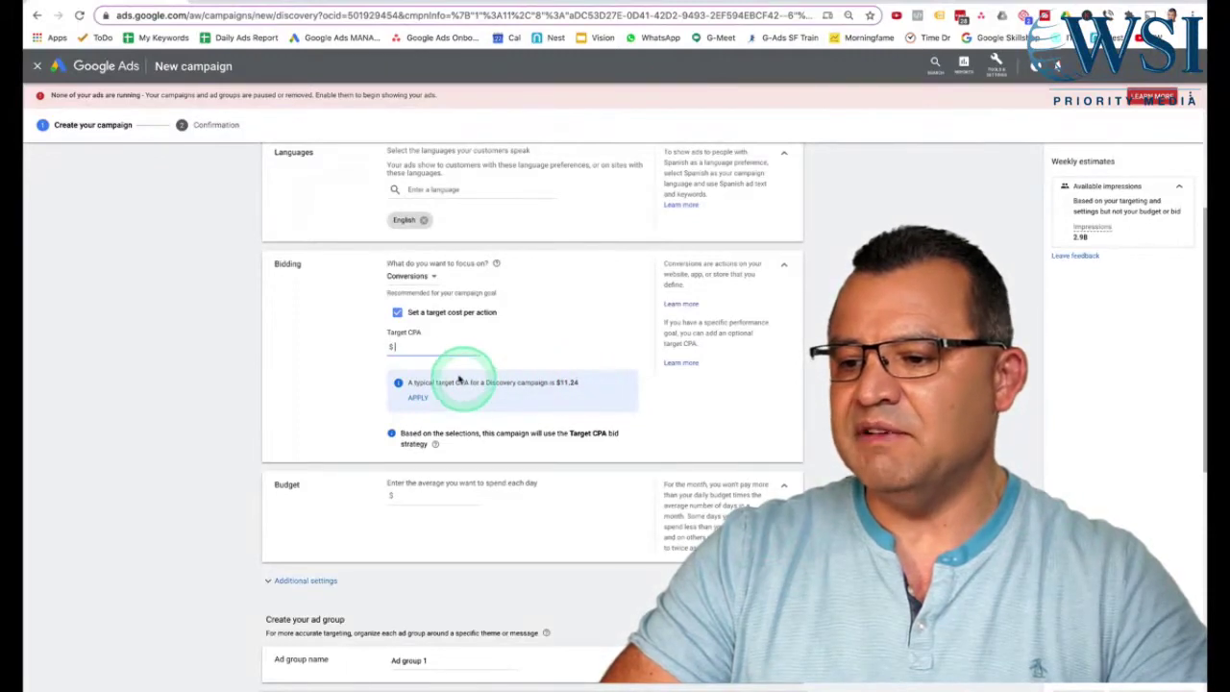
{"action": "left_click", "coordinate": [419, 398]}
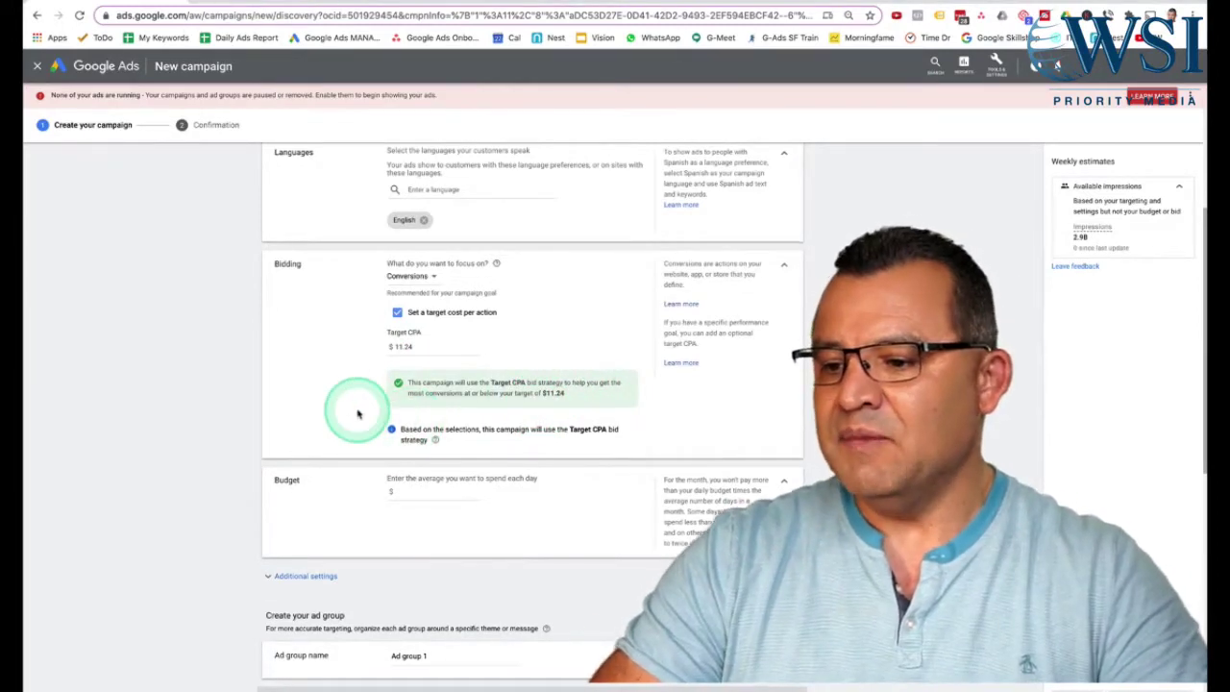
{"action": "scroll", "coordinate": [361, 411], "scroll_direction": "down", "scroll_amount": 2}
{"action": "left_click", "coordinate": [412, 393]}
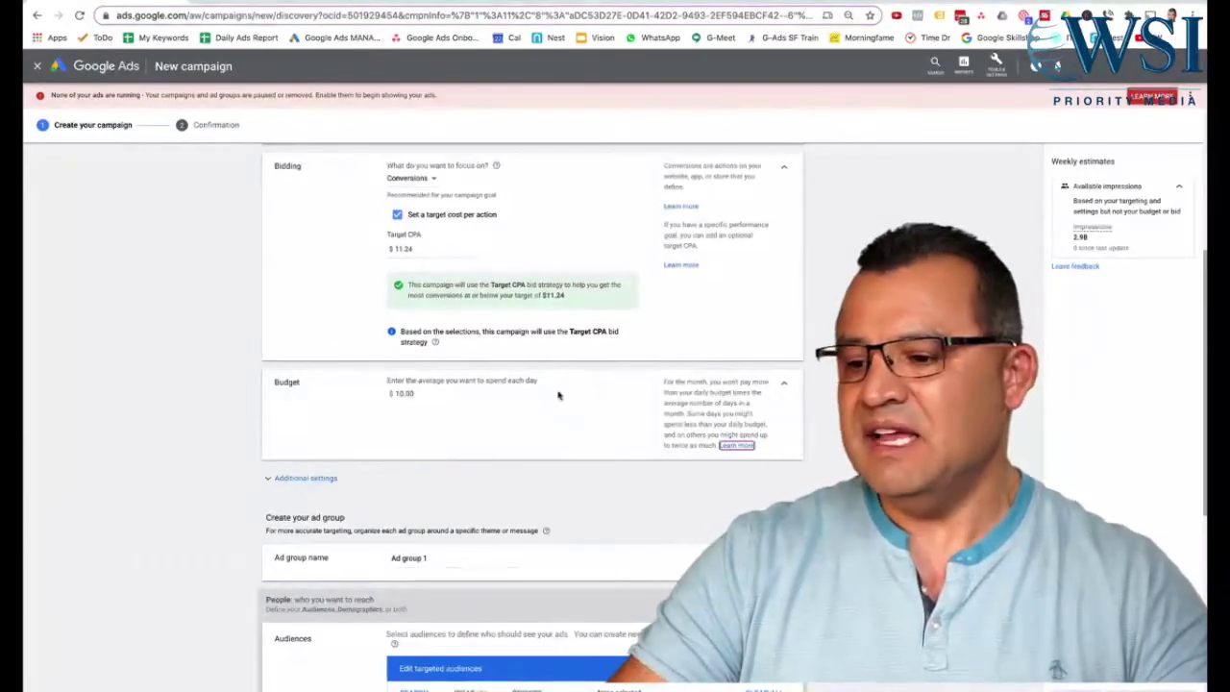
Rename the ad group as "Test Ad Group Name".
{"action": "scroll", "coordinate": [388, 439], "scroll_direction": "down", "scroll_amount": 3}
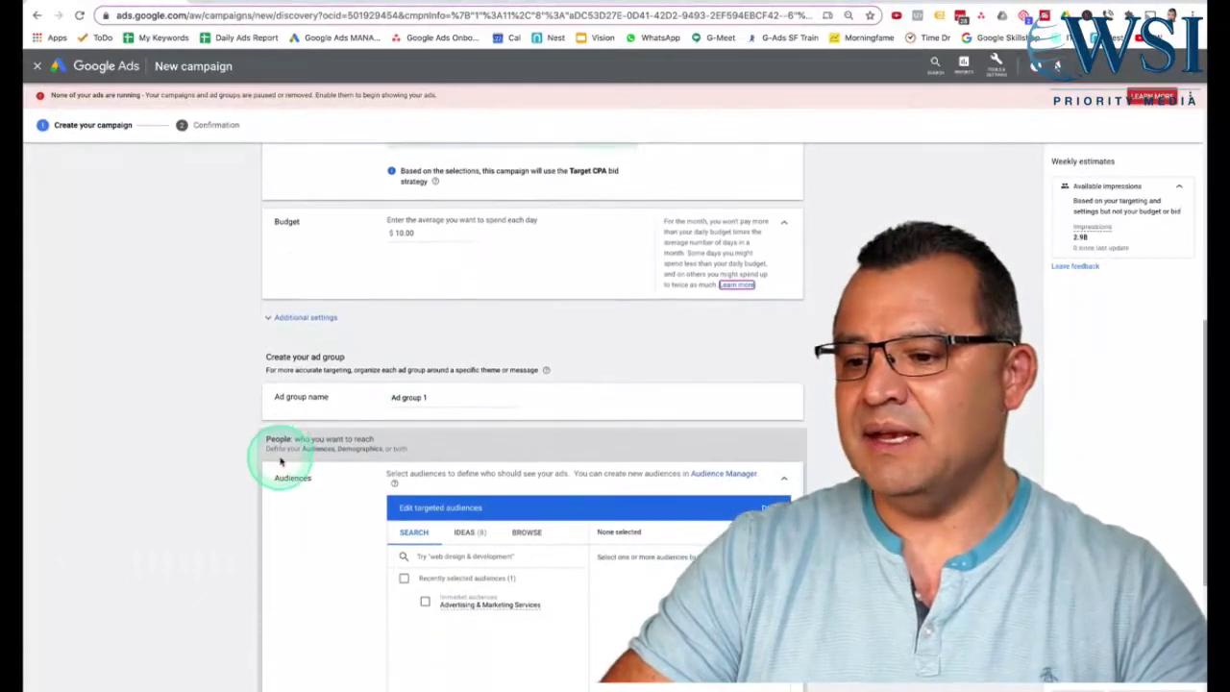
{"action": "scroll", "coordinate": [277, 442], "scroll_direction": "down", "scroll_amount": 3}
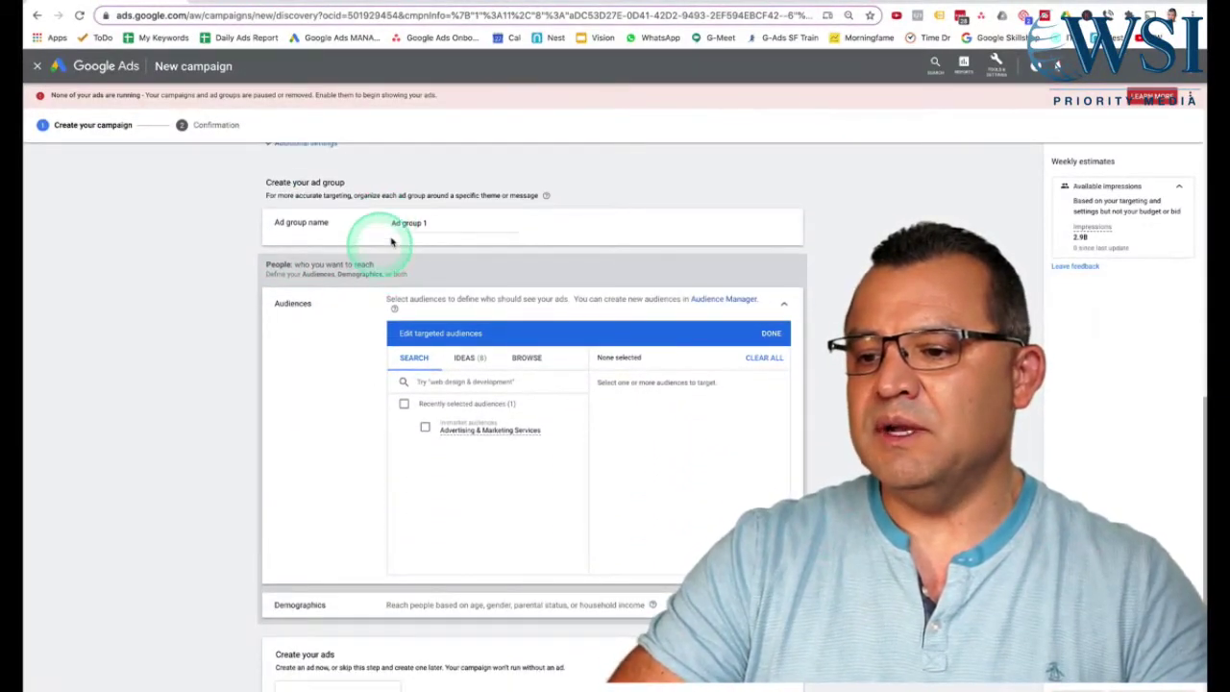
{"action": "scroll", "coordinate": [393, 253], "scroll_direction": "down", "scroll_amount": 1}
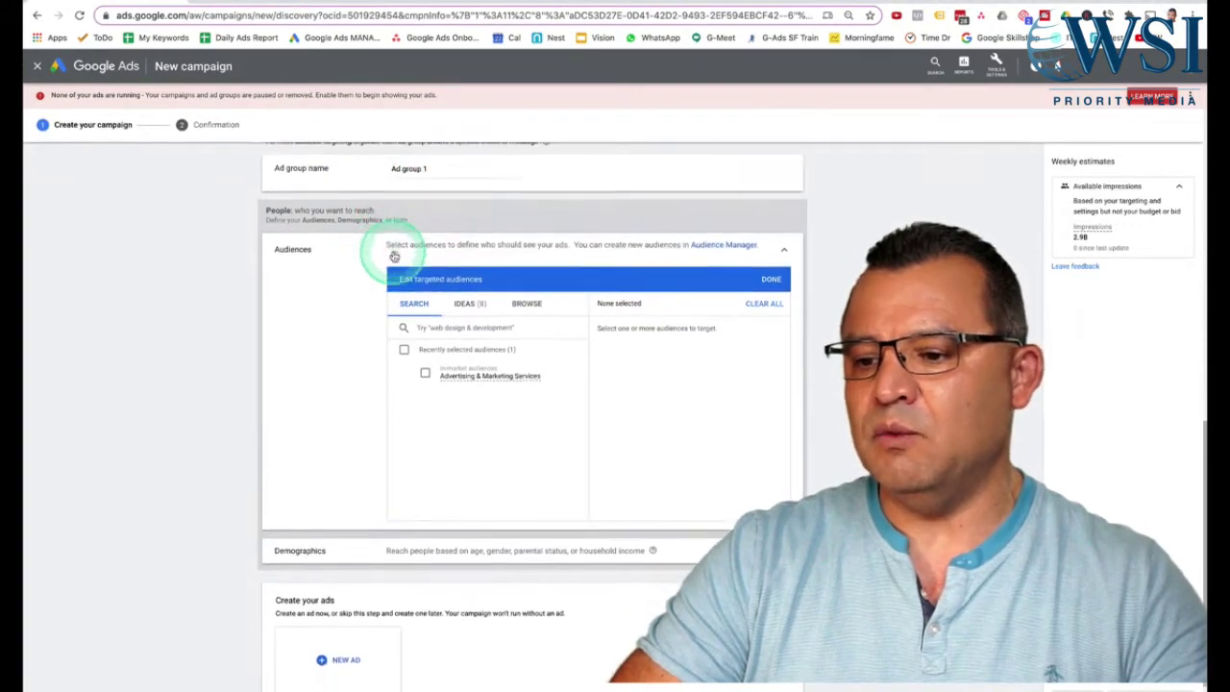
{"action": "scroll", "coordinate": [256, 407], "scroll_direction": "down", "scroll_amount": 1}
{"action": "scroll", "coordinate": [359, 373], "scroll_direction": "up", "scroll_amount": 1}
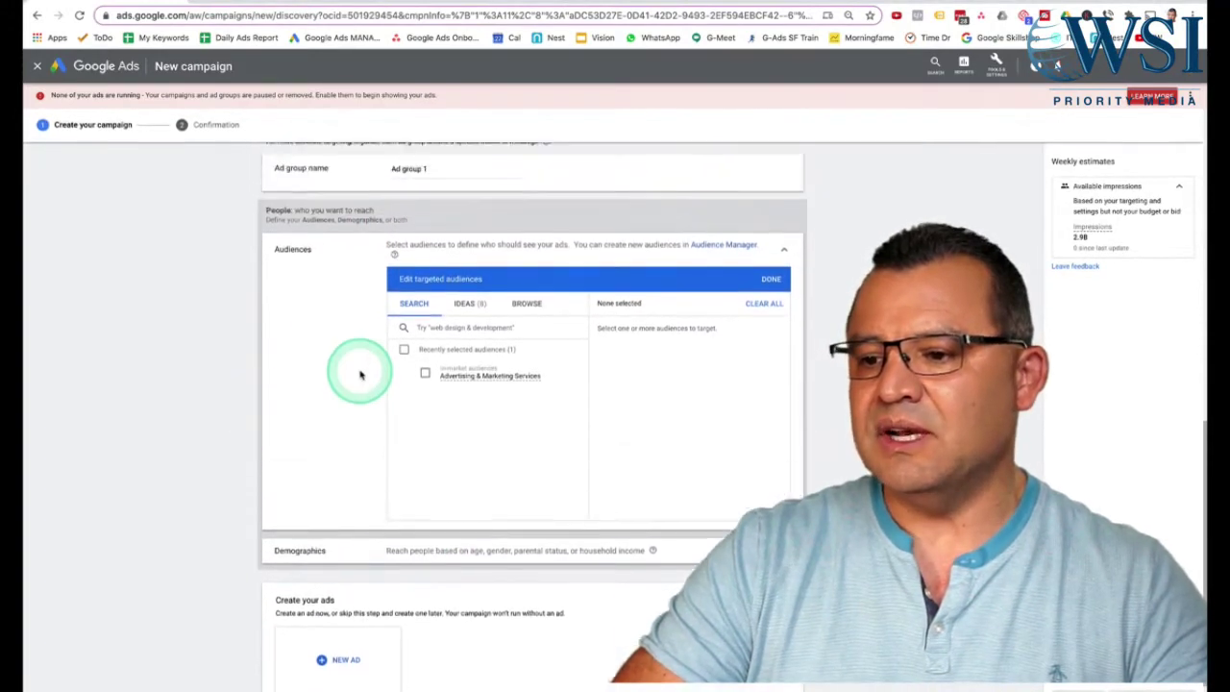
{"action": "scroll", "coordinate": [359, 373], "scroll_direction": "up", "scroll_amount": 2}
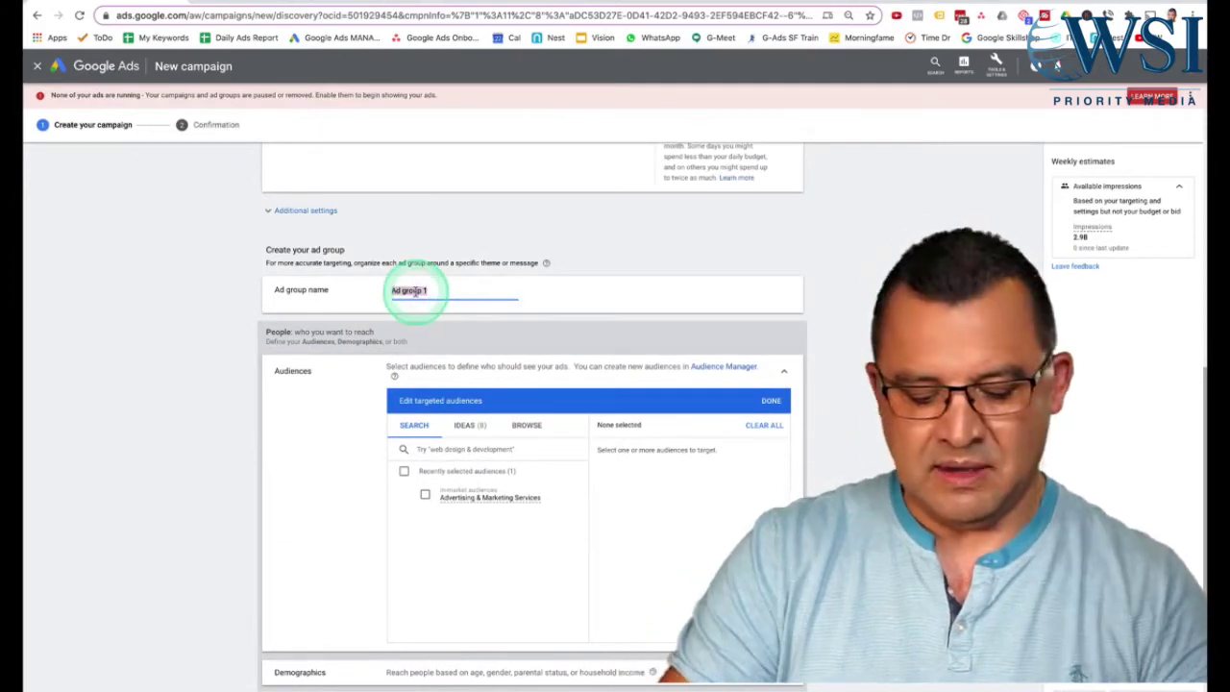
{"action": "type", "text": "Test Ad Group #"}
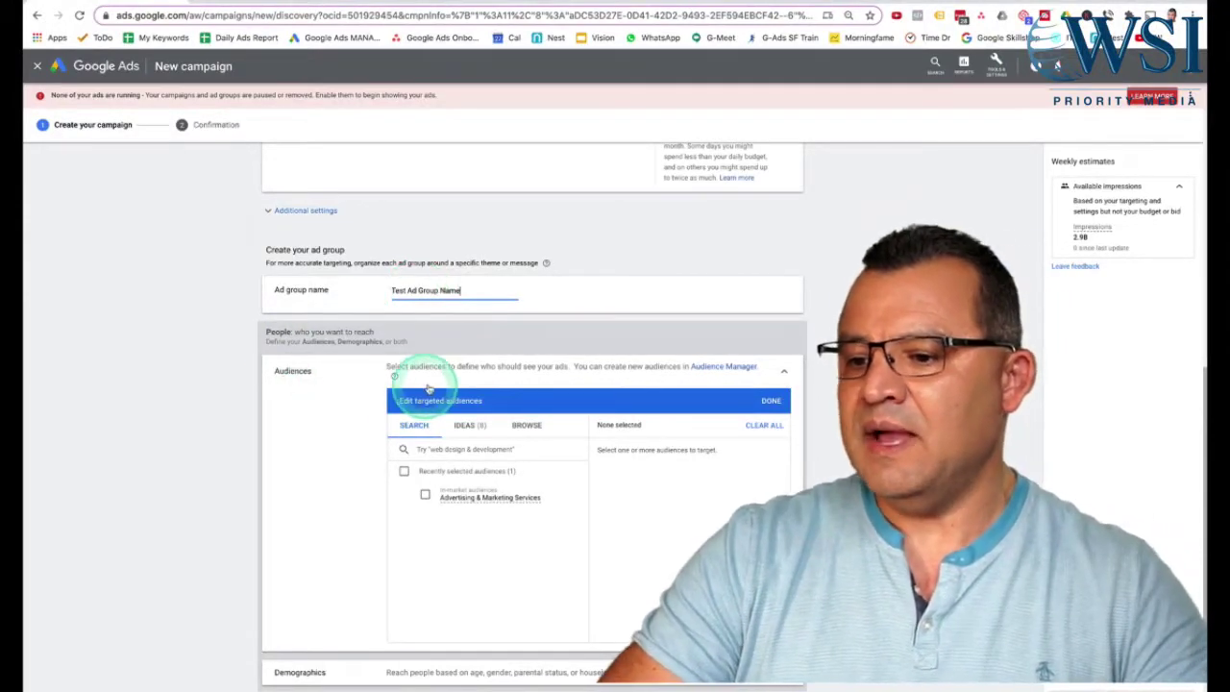
Add the recently selected in-market audience Advertising & Marketing Services to the ad group's targeting.
{"action": "scroll", "coordinate": [799, 375], "scroll_direction": "down", "scroll_amount": 1}
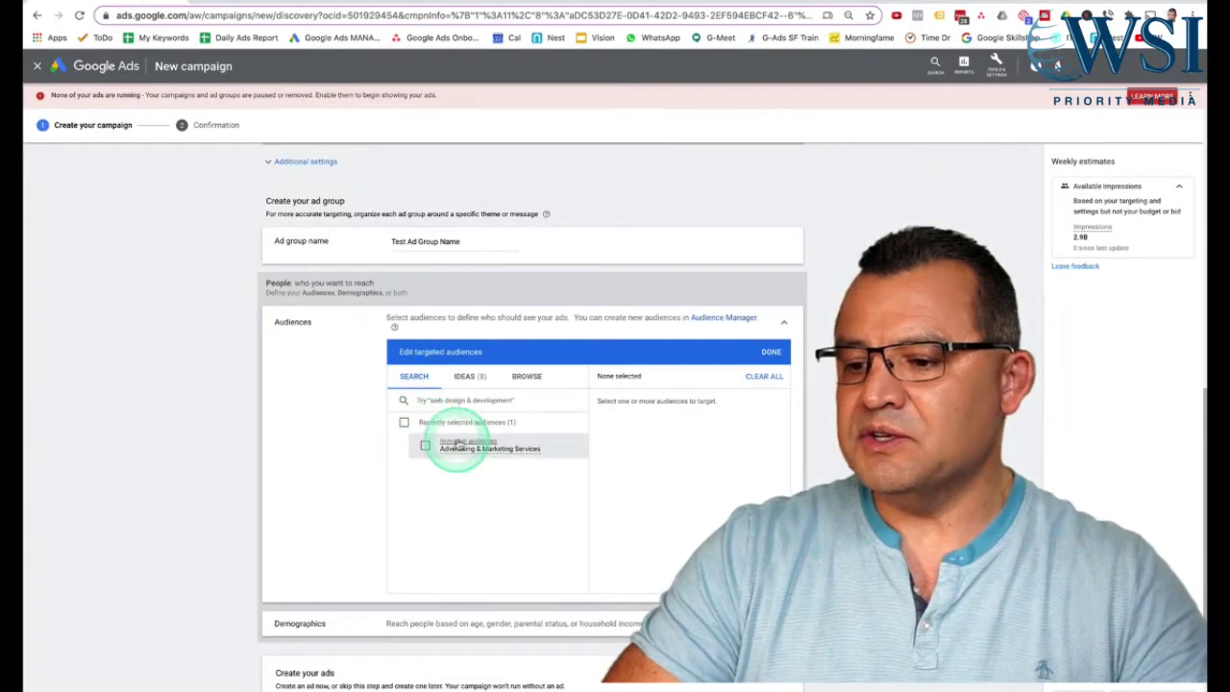
{"action": "mouse_move", "coordinate": [461, 457]}
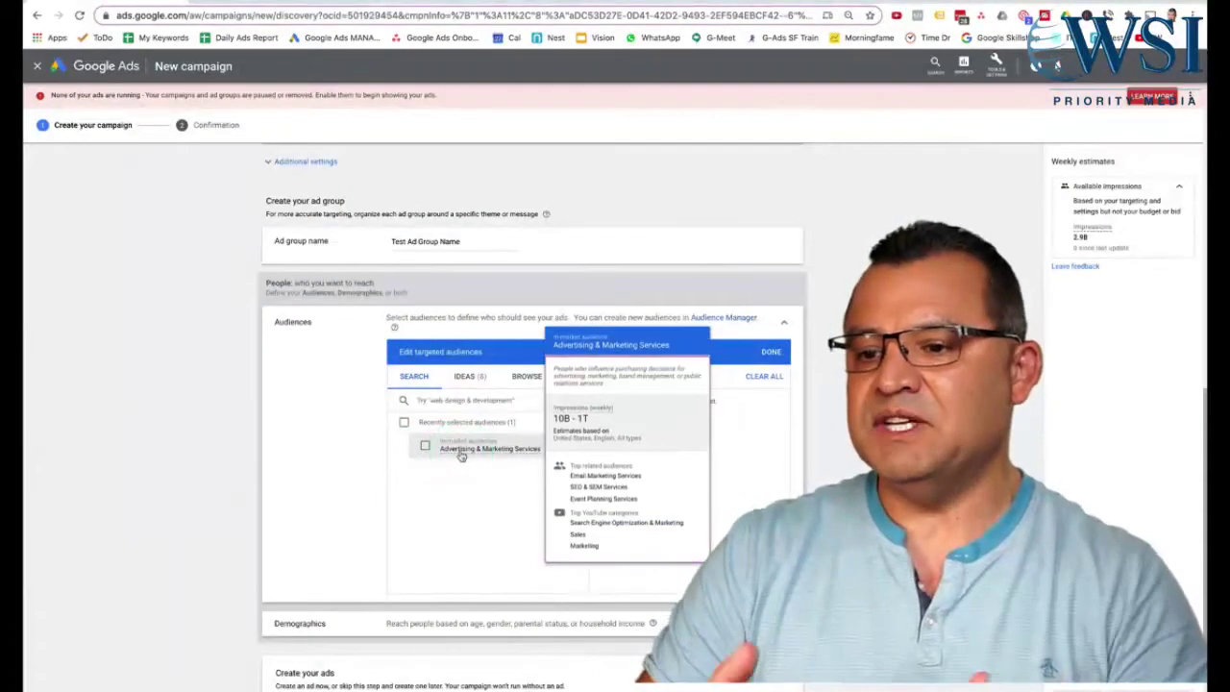
{"action": "left_click", "coordinate": [235, 431]}
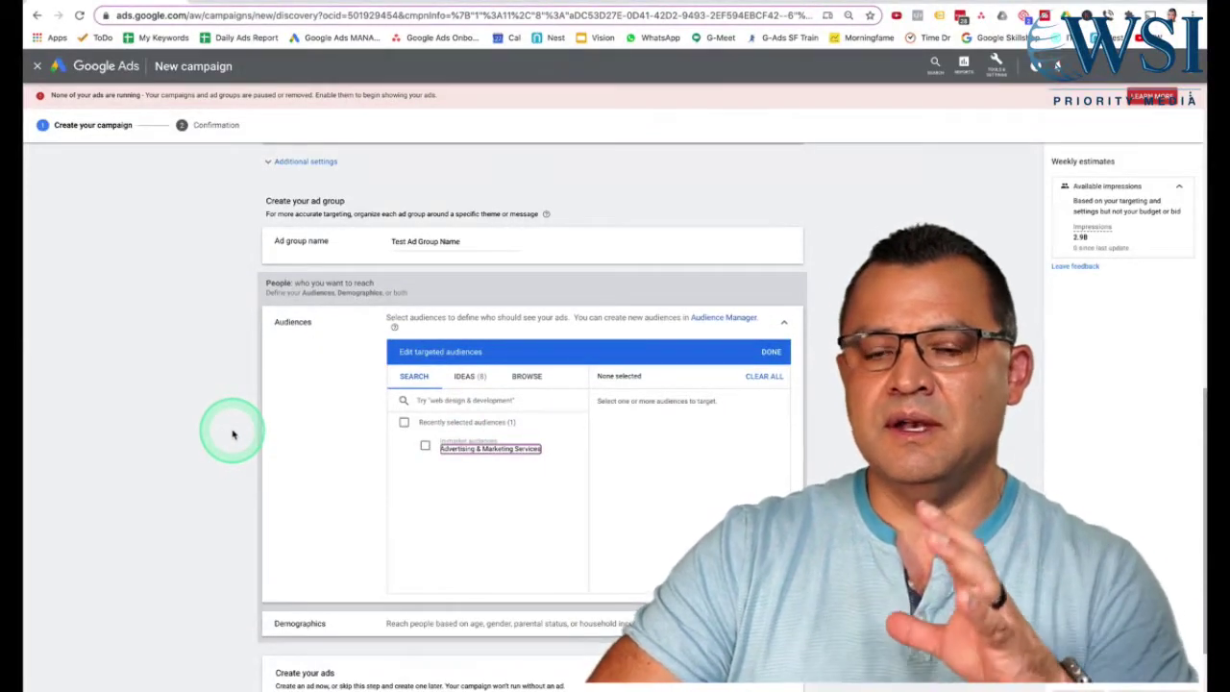
{"action": "left_click", "coordinate": [426, 446]}
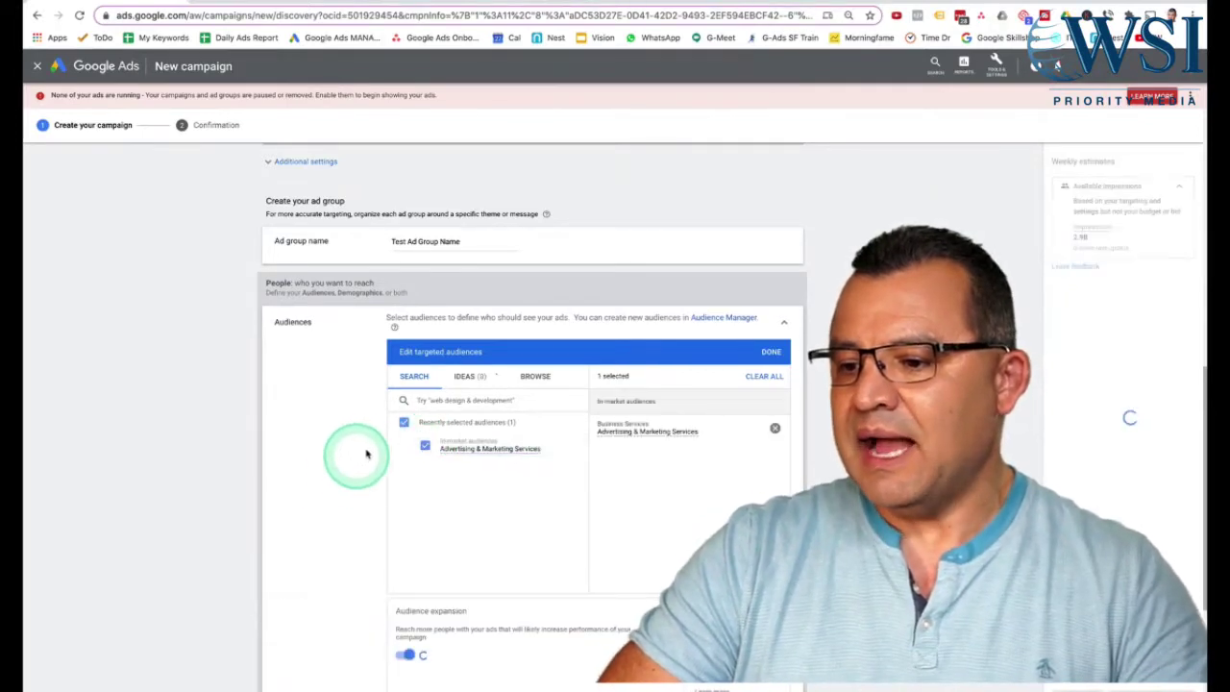
Search the audiences for "running shoes" and add the in-market audience Activewear to the targeting.
{"action": "left_click", "coordinate": [434, 400]}
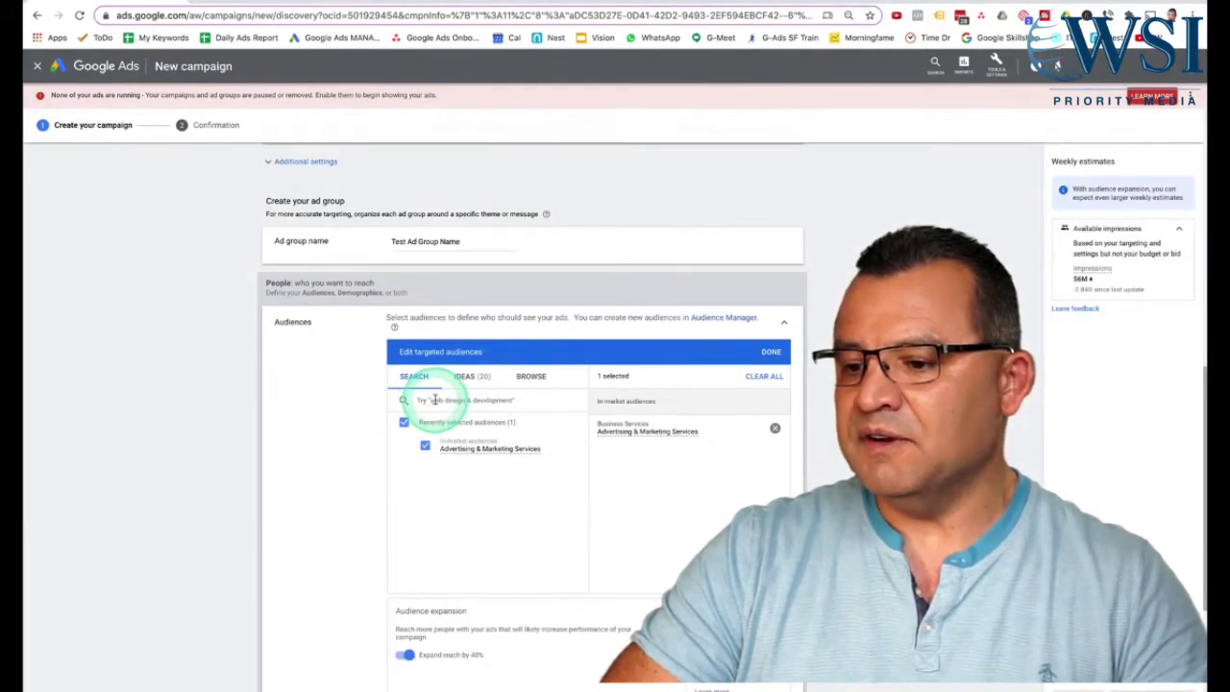
{"action": "left_click", "coordinate": [682, 378]}
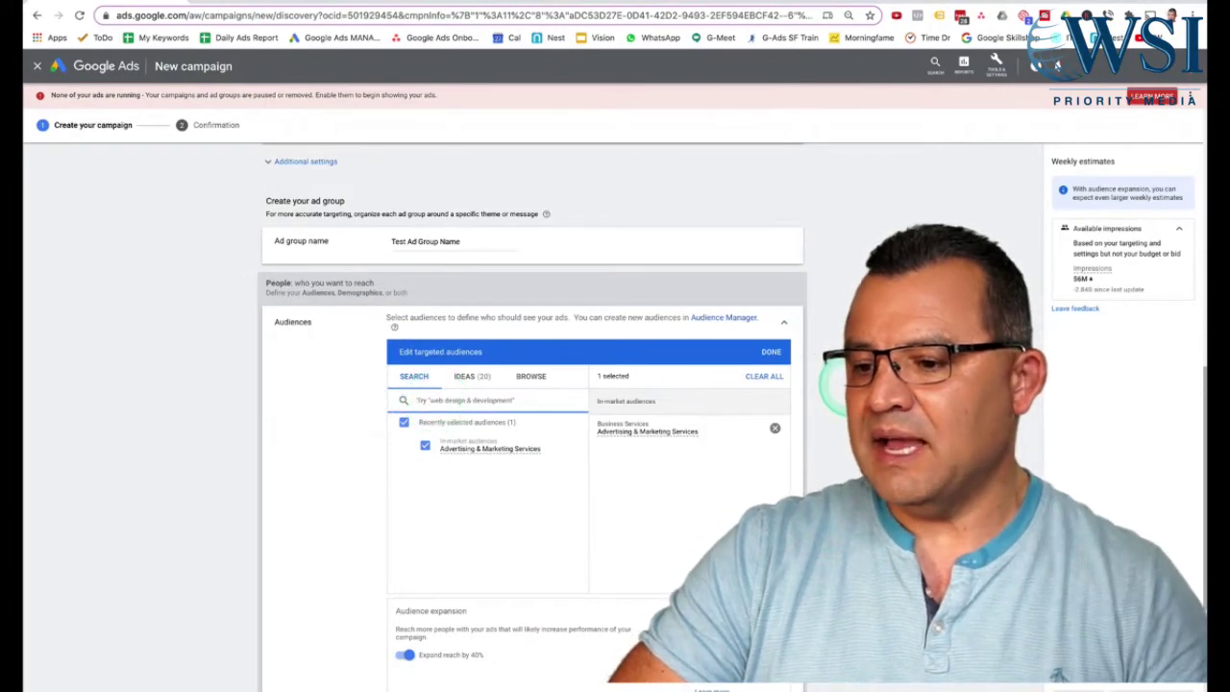
{"action": "type", "text": "run"}
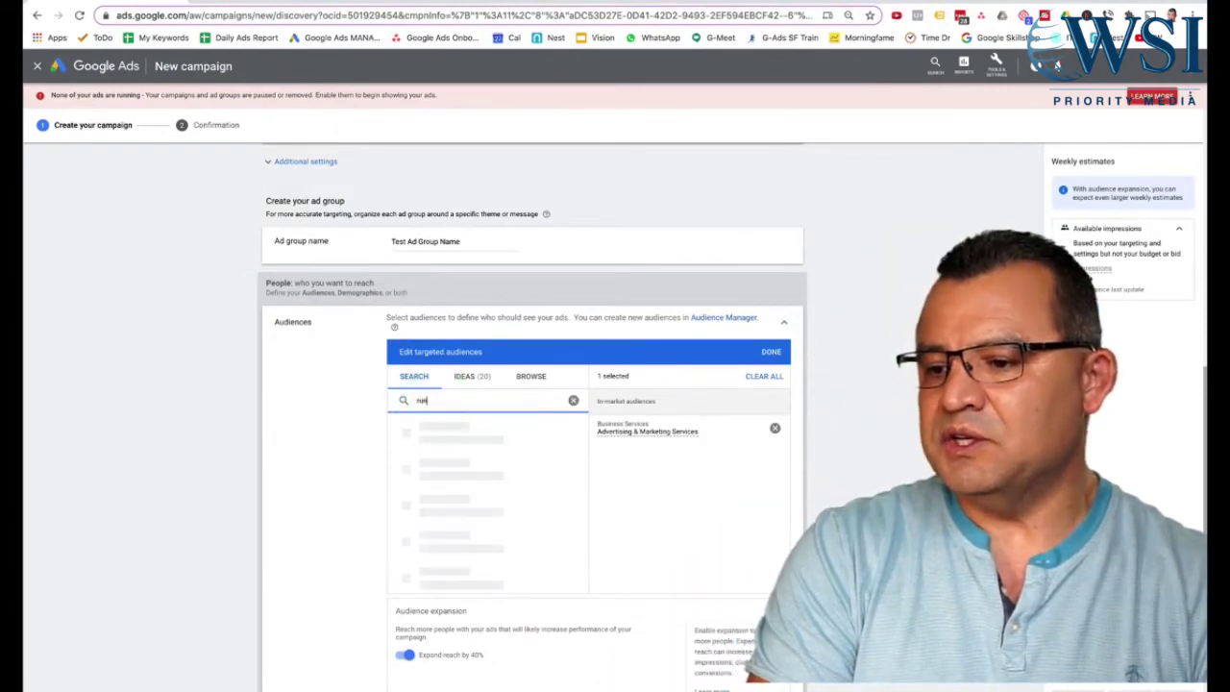
{"action": "type", "text": "ning shoes"}
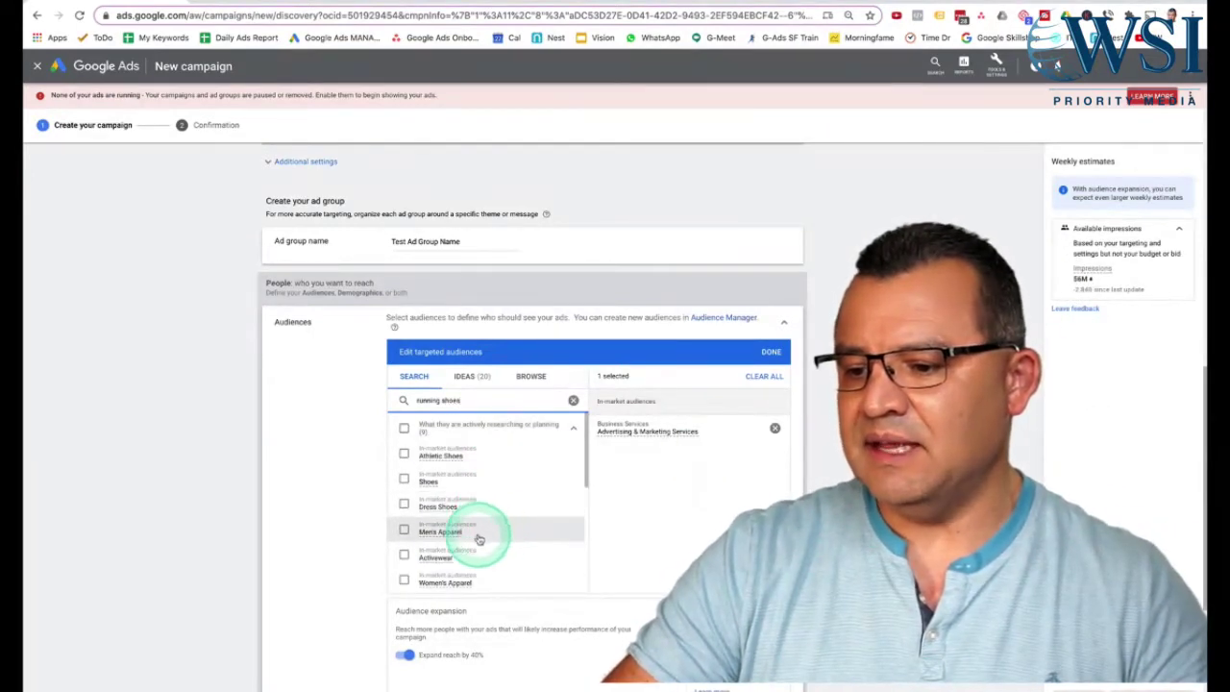
{"action": "left_click", "coordinate": [405, 556]}
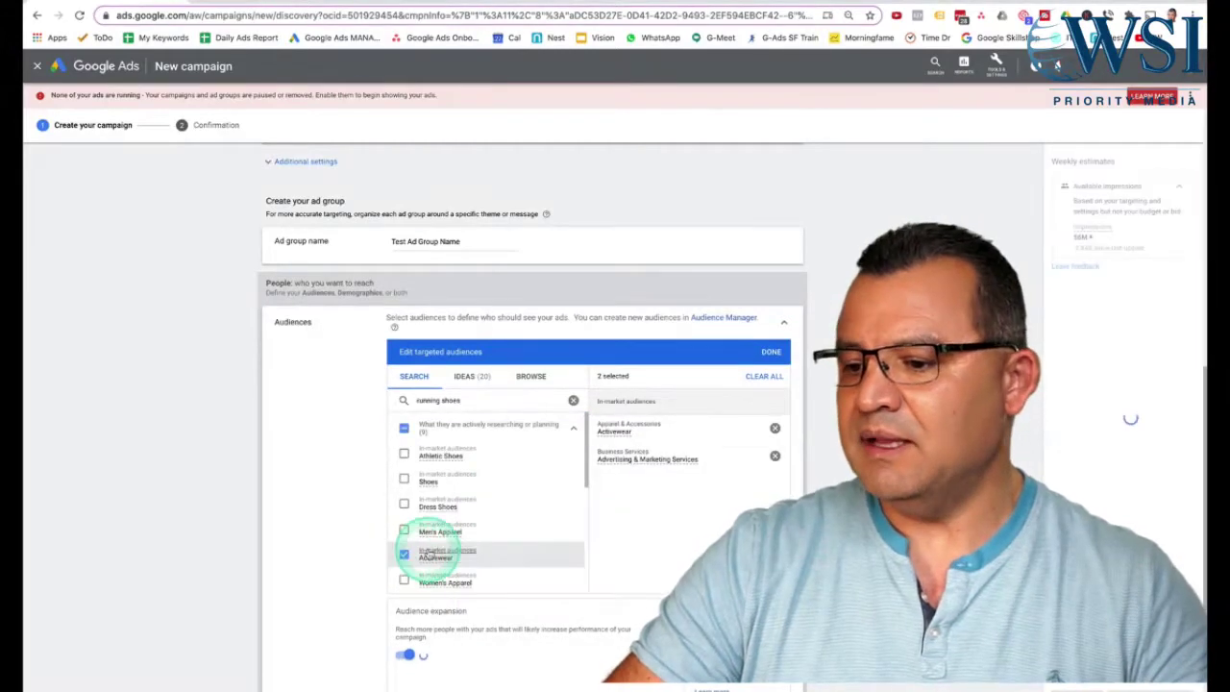
{"action": "scroll", "coordinate": [528, 536], "scroll_direction": "down", "scroll_amount": 1}
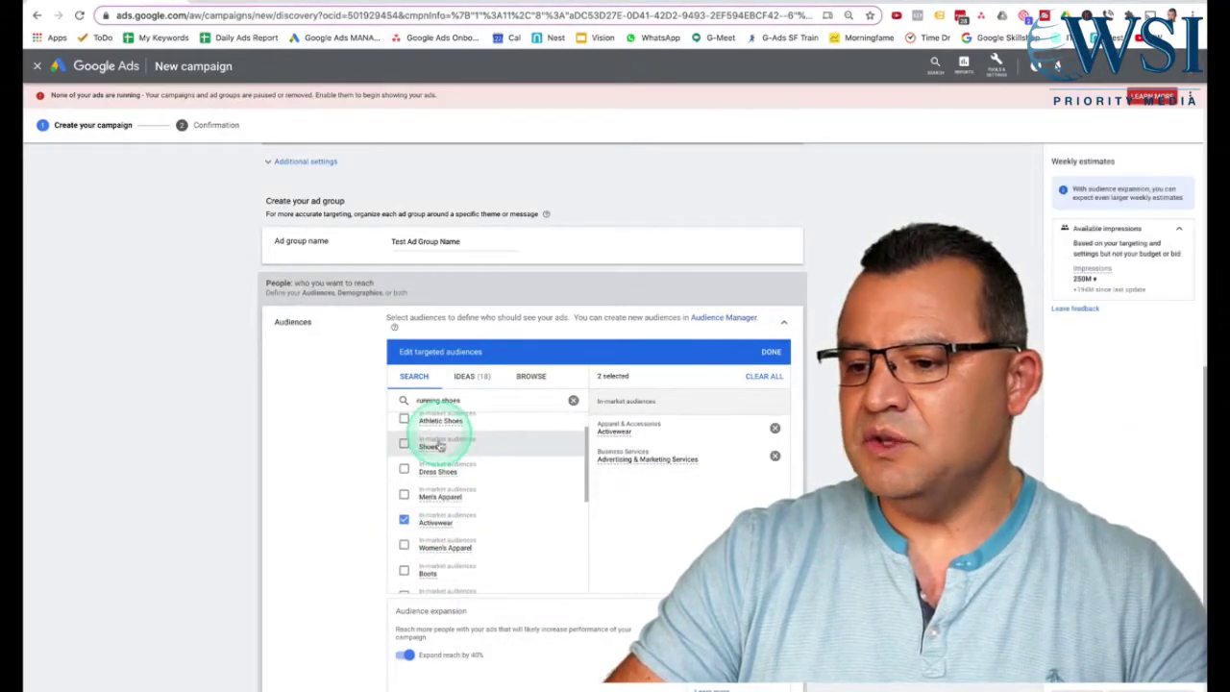
Examine the suggested audience ideas and the detailed demographics categories under "Who they are".
{"action": "right_click", "coordinate": [461, 382]}
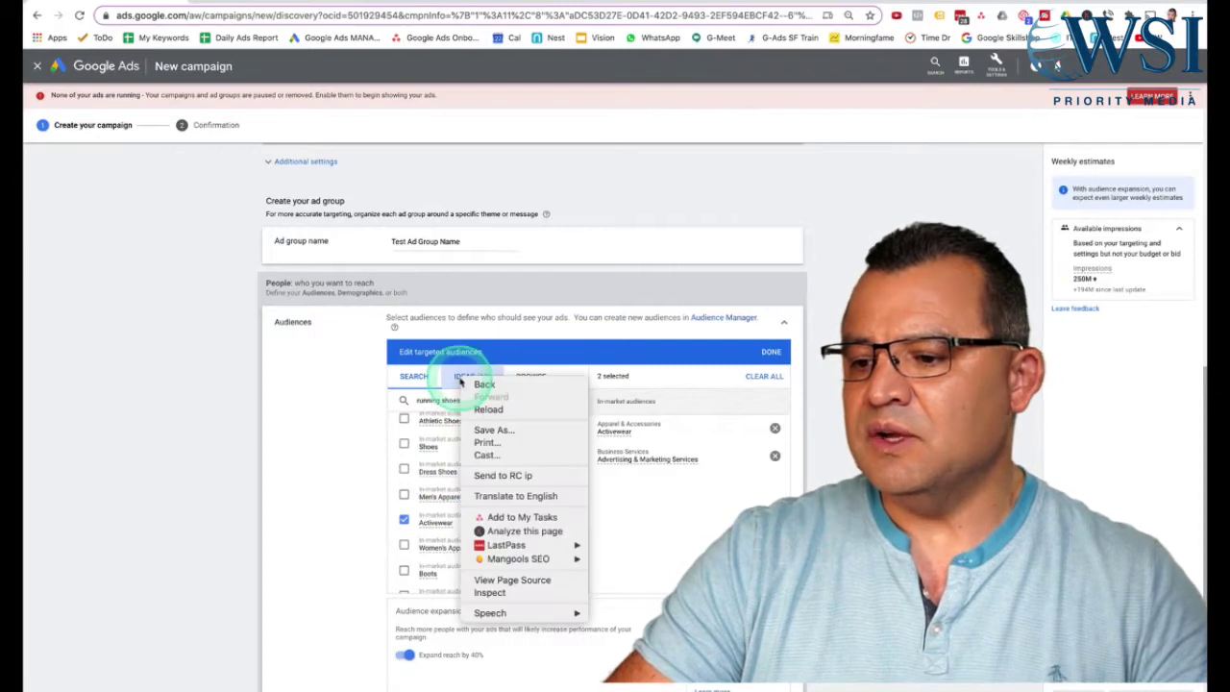
{"action": "left_click", "coordinate": [336, 420]}
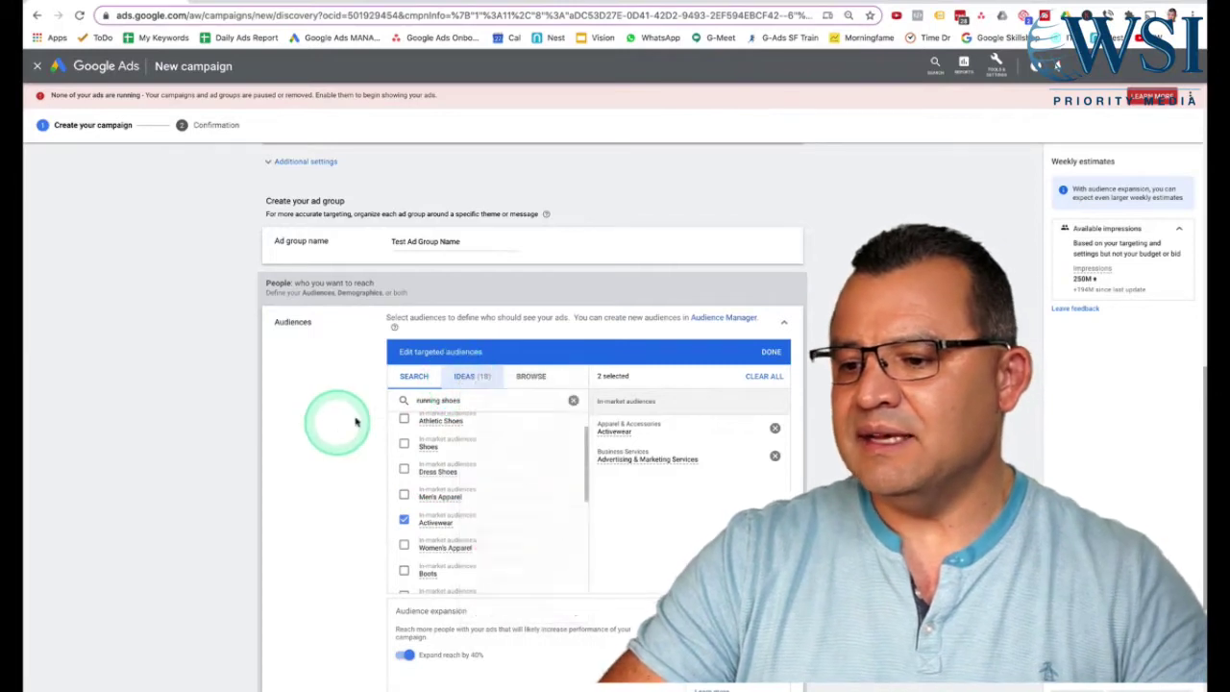
{"action": "left_click", "coordinate": [463, 376]}
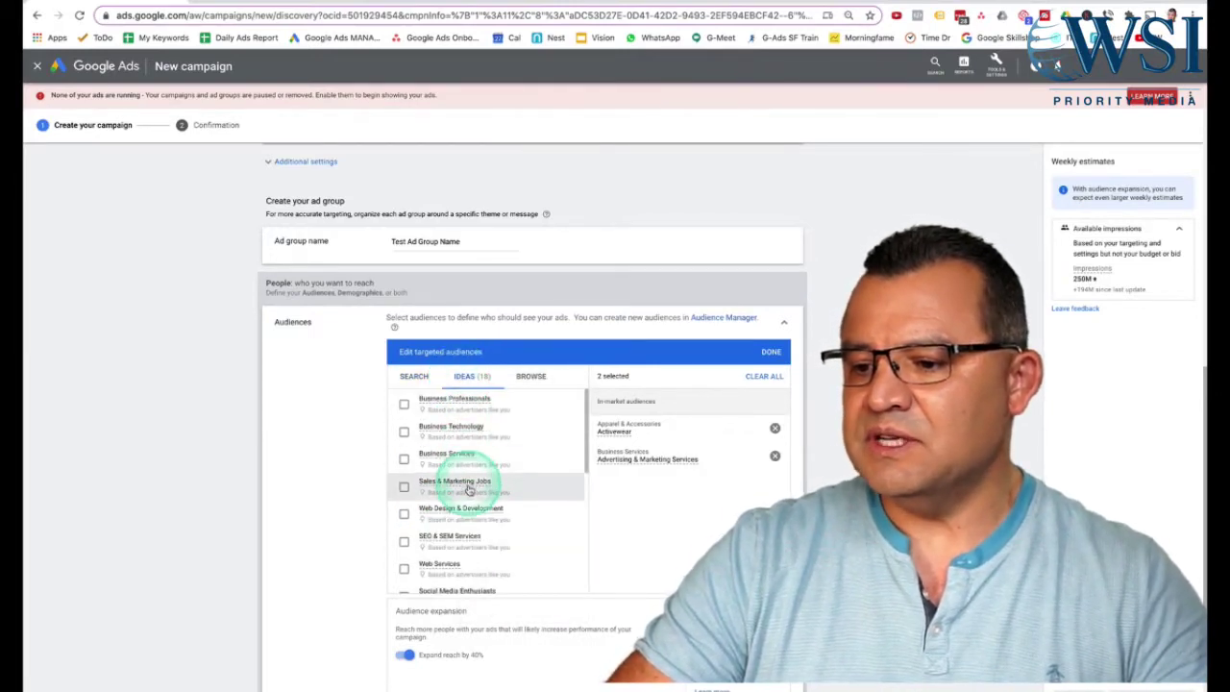
{"action": "left_click", "coordinate": [519, 376]}
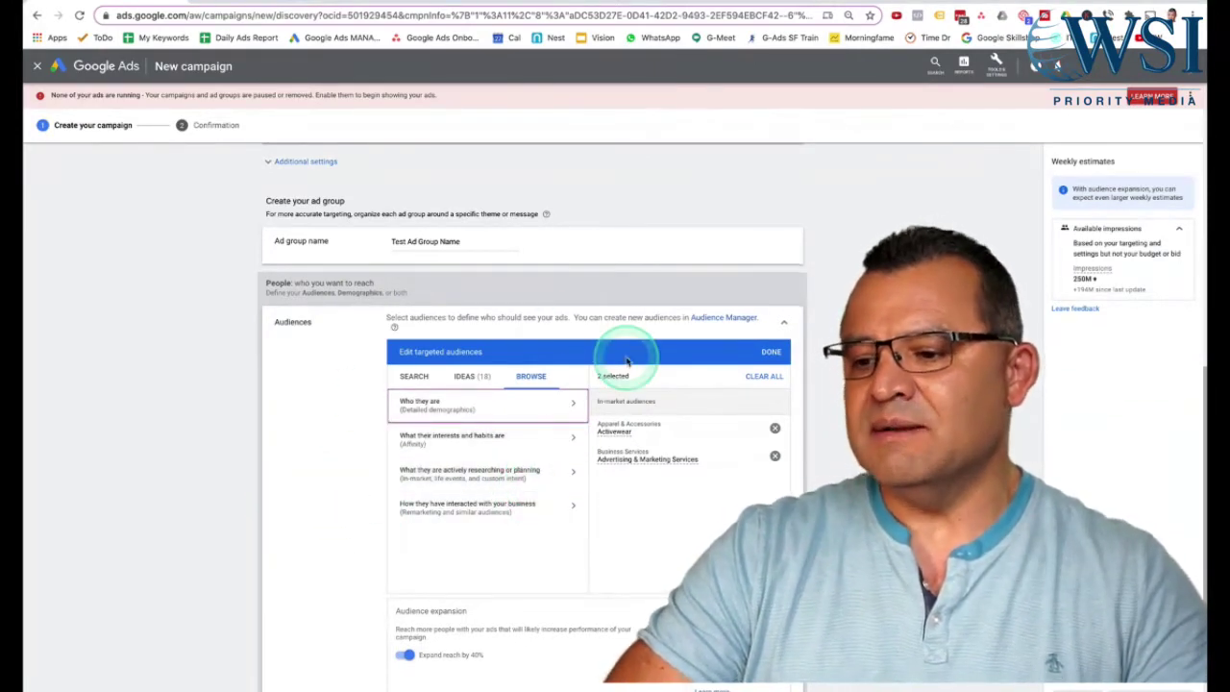
{"action": "left_click", "coordinate": [538, 406]}
{"action": "scroll", "coordinate": [349, 478], "scroll_direction": "down", "scroll_amount": 3}
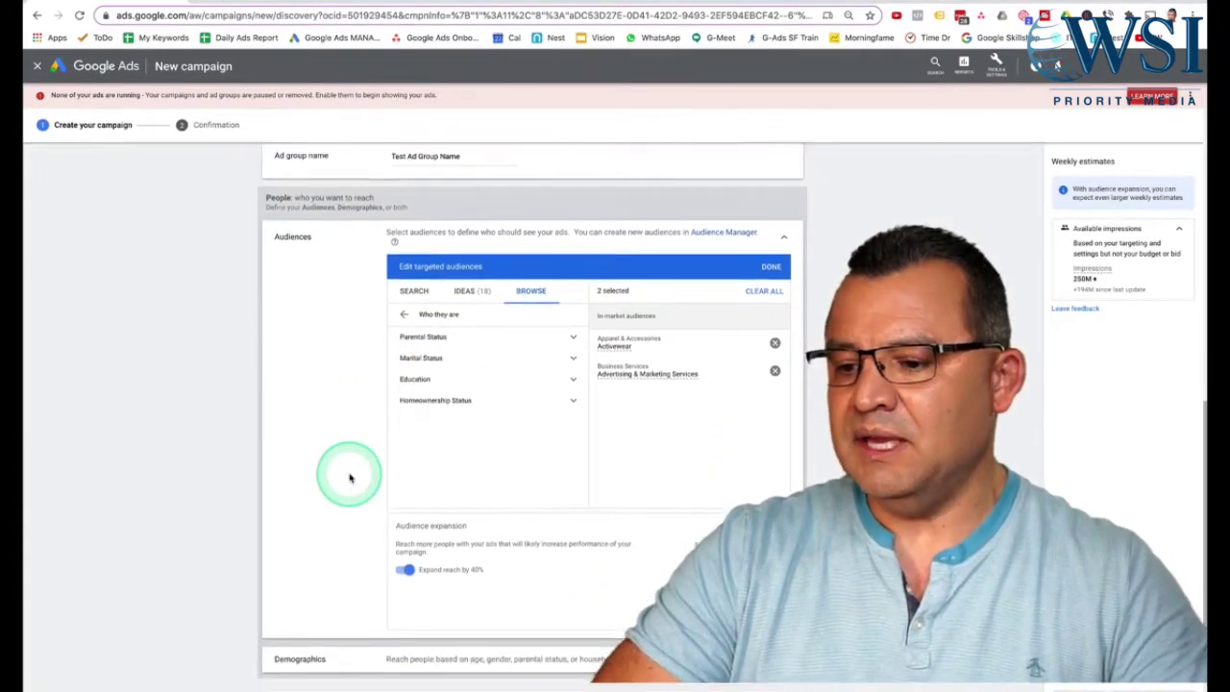
Review the selected in-market audiences, the detailed demographics categories and the audience expansion setting of the ad group.
{"action": "scroll", "coordinate": [568, 373], "scroll_direction": "up", "scroll_amount": 1}
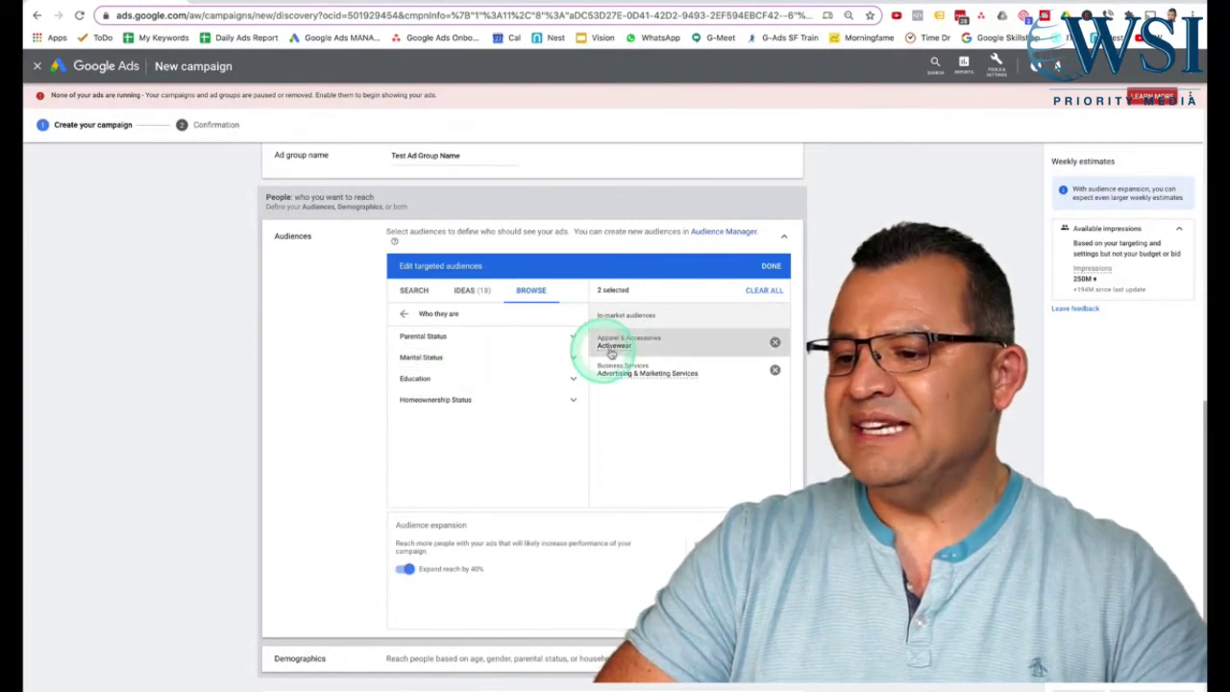
{"action": "scroll", "coordinate": [615, 373], "scroll_direction": "up", "scroll_amount": 1}
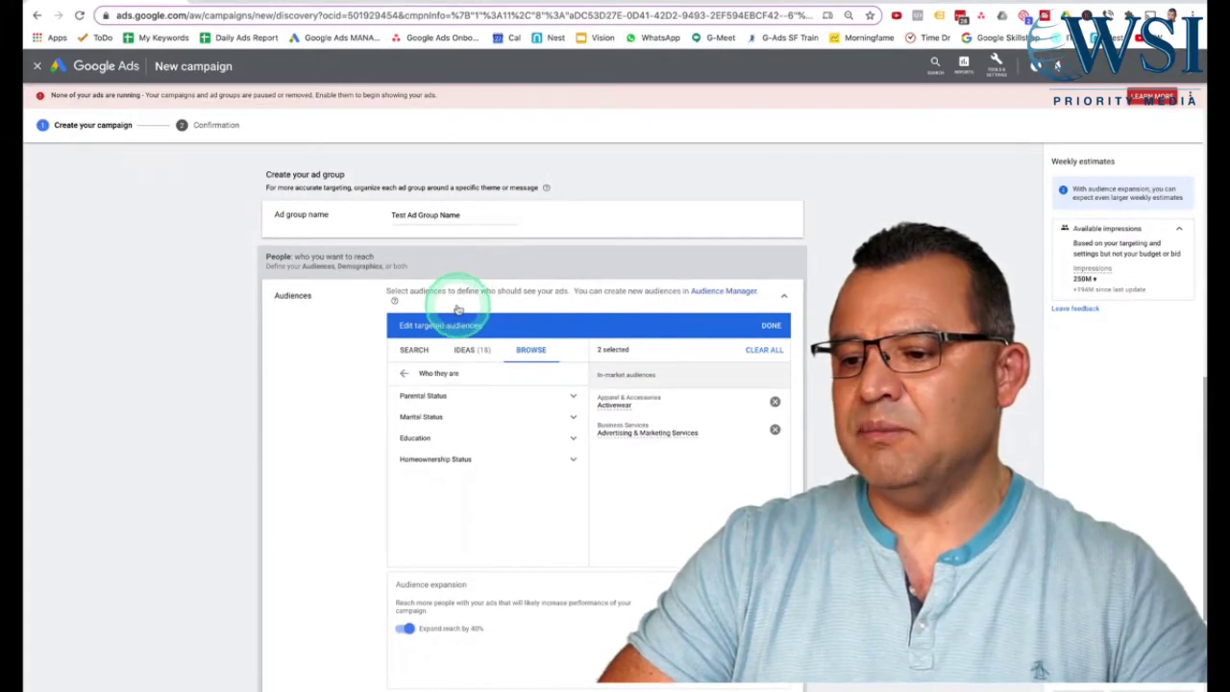
{"action": "left_click", "coordinate": [325, 418]}
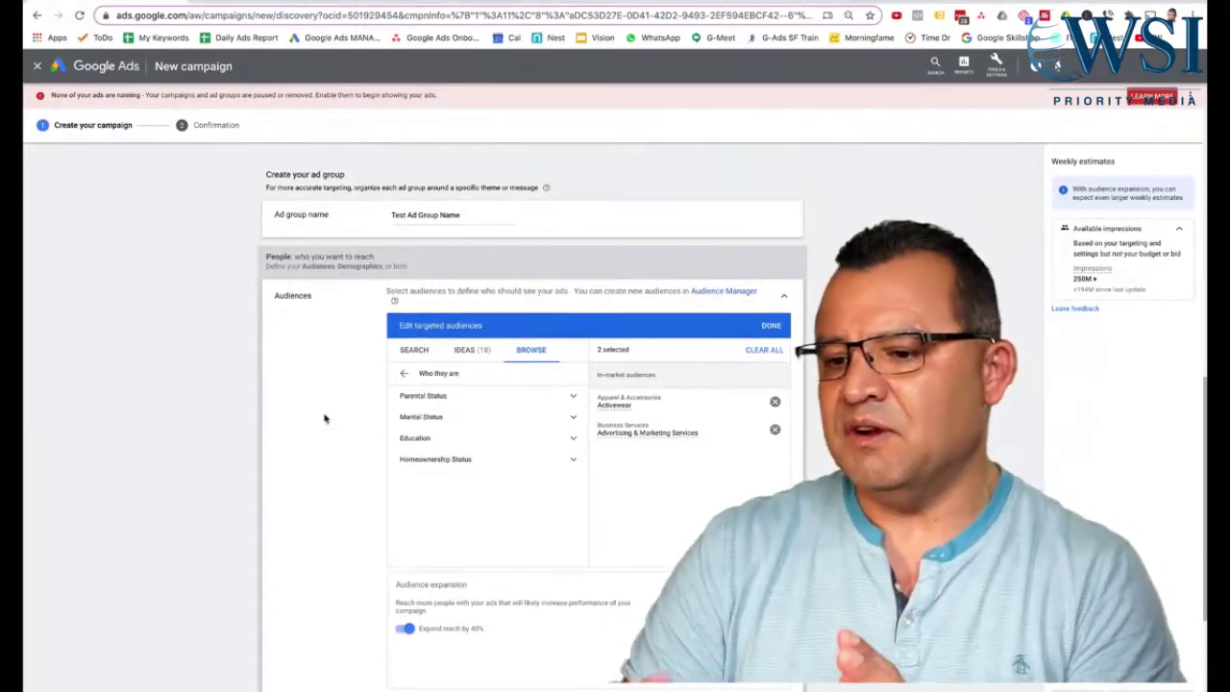
{"action": "left_click", "coordinate": [317, 432]}
{"action": "scroll", "coordinate": [316, 431], "scroll_direction": "down", "scroll_amount": 1}
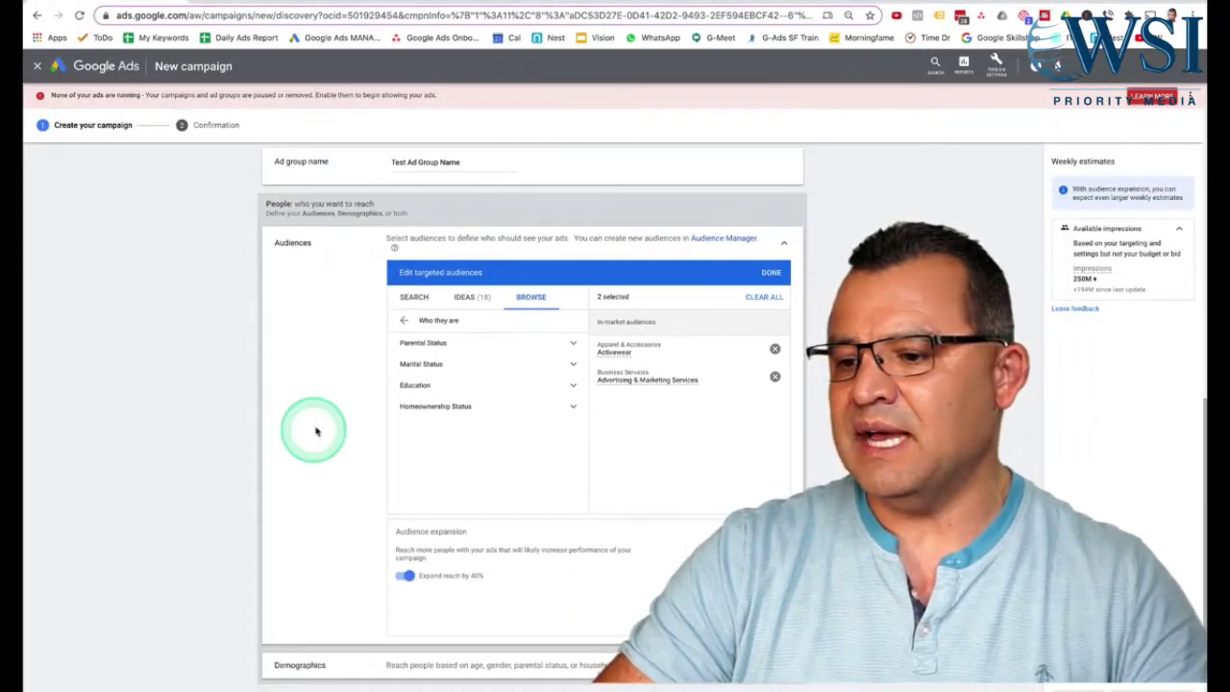
{"action": "left_click", "coordinate": [434, 353]}
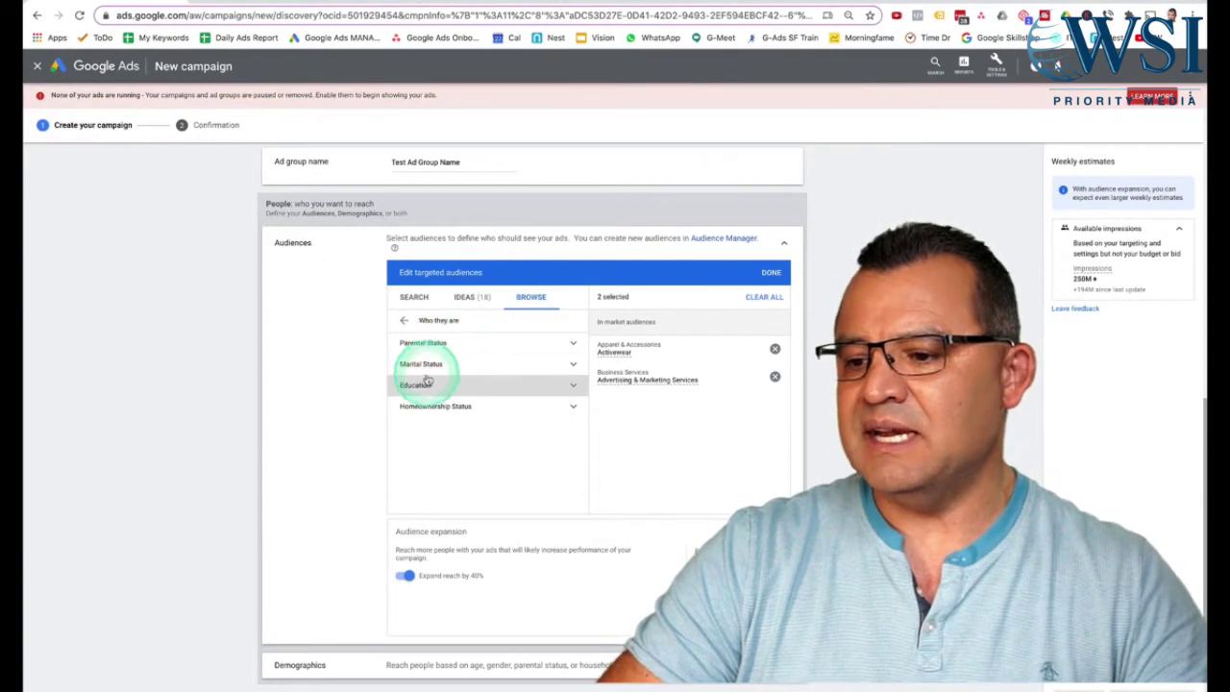
{"action": "scroll", "coordinate": [321, 459], "scroll_direction": "down", "scroll_amount": 4}
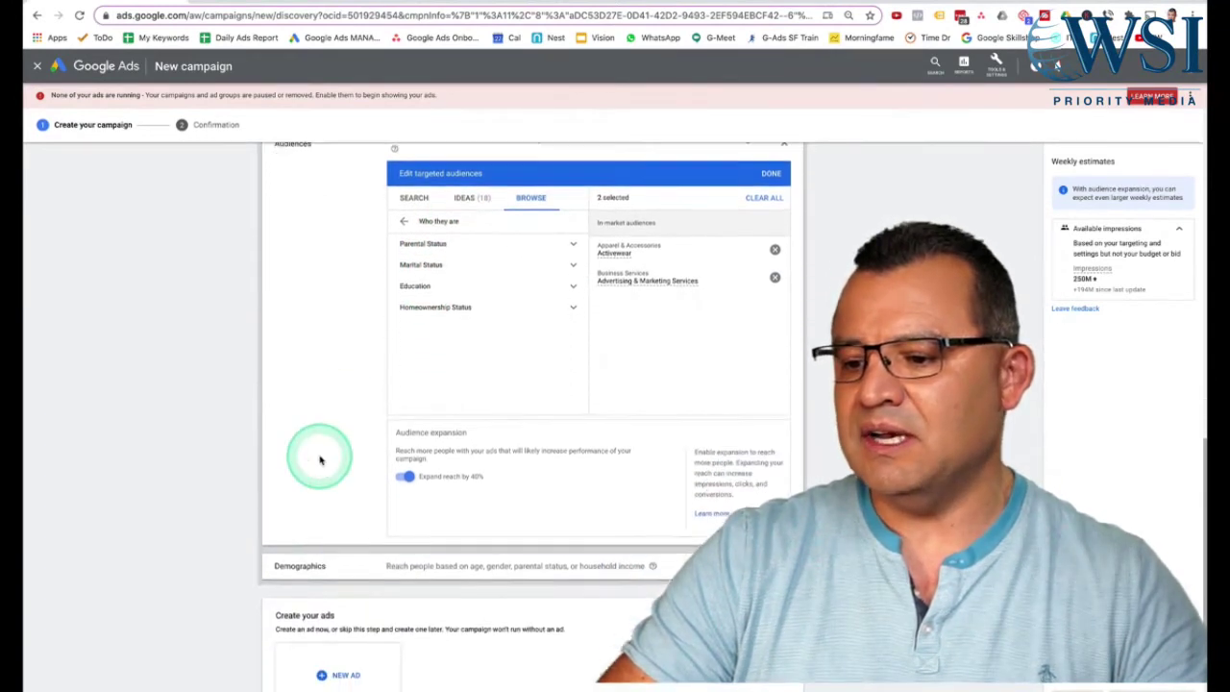
{"action": "scroll", "coordinate": [499, 373], "scroll_direction": "up", "scroll_amount": 1}
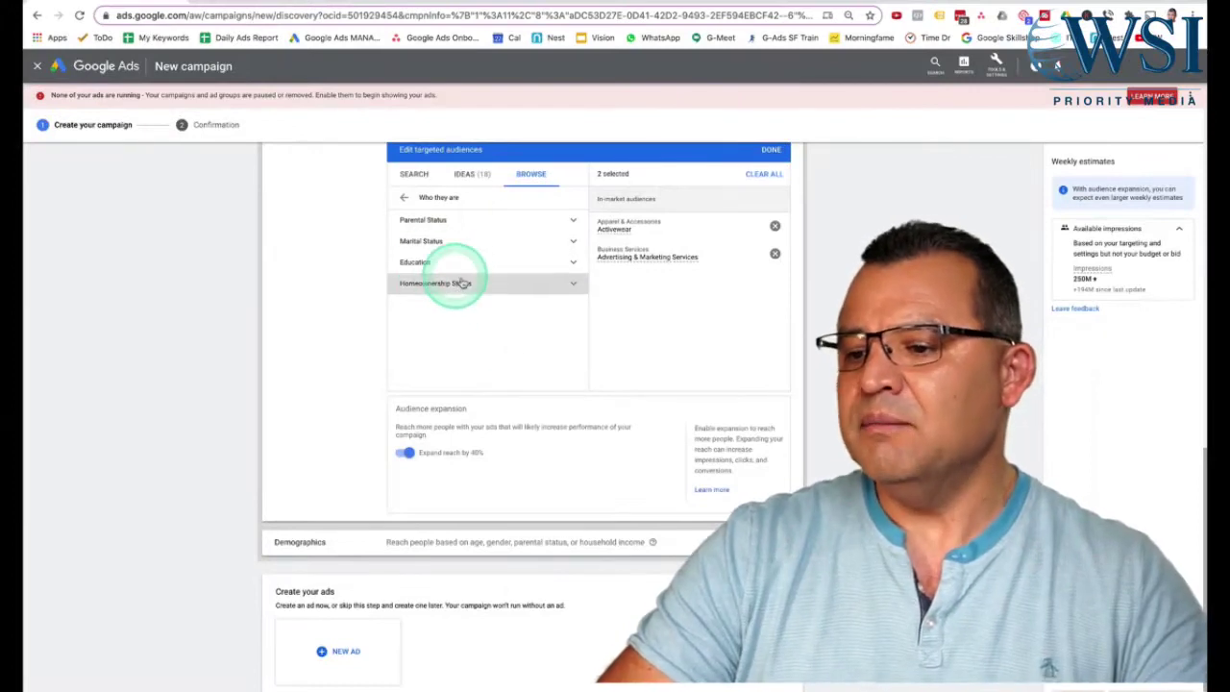
{"action": "scroll", "coordinate": [442, 375], "scroll_direction": "down", "scroll_amount": 1}
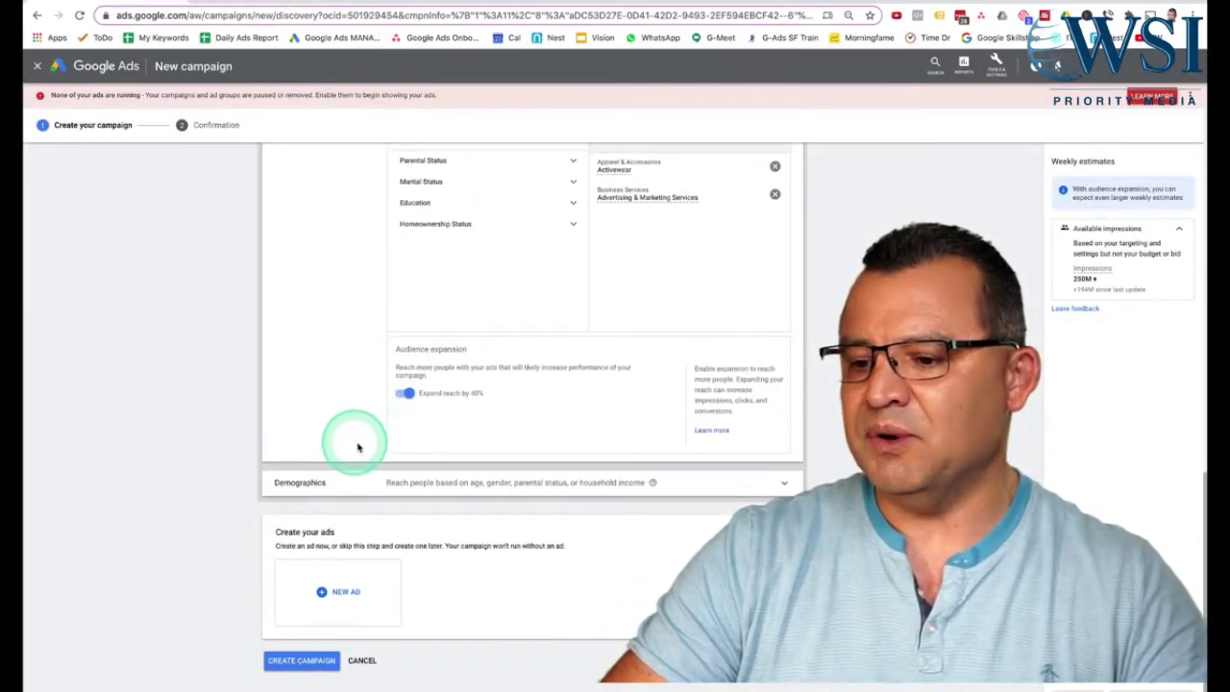
{"action": "scroll", "coordinate": [358, 444], "scroll_direction": "up", "scroll_amount": 1}
Expand the ad group's Demographics section and examine the gender, age, parental status and household income options.
{"action": "left_click", "coordinate": [719, 510]}
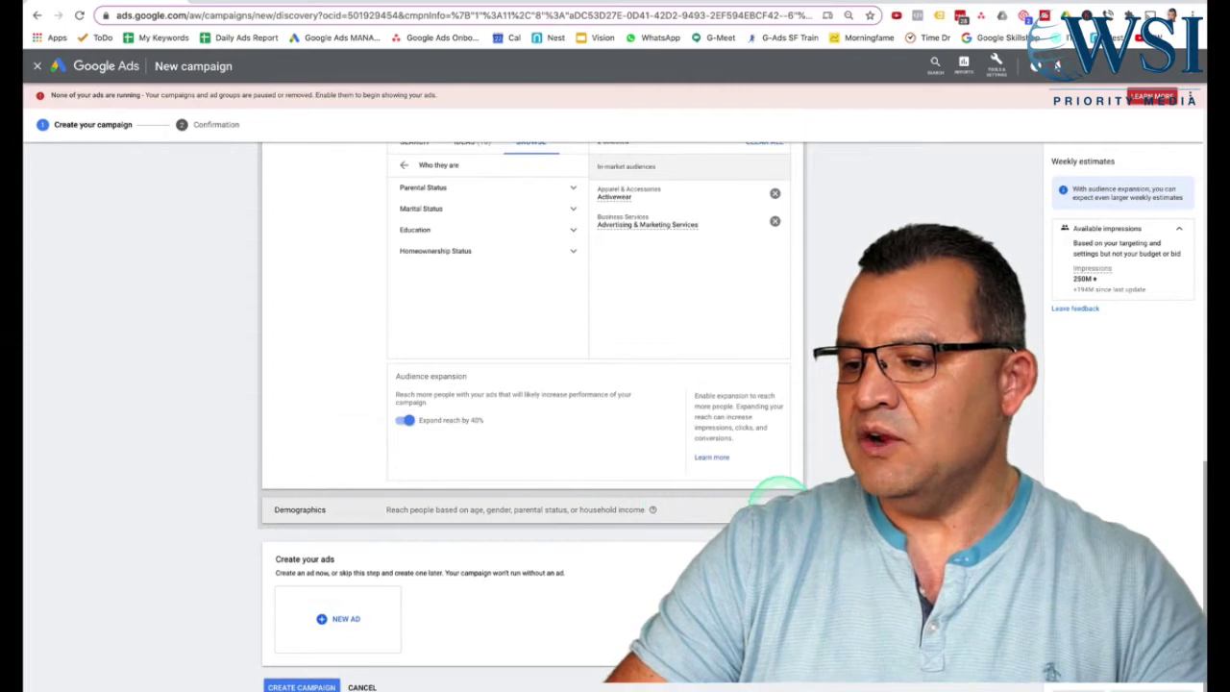
{"action": "left_click", "coordinate": [423, 452]}
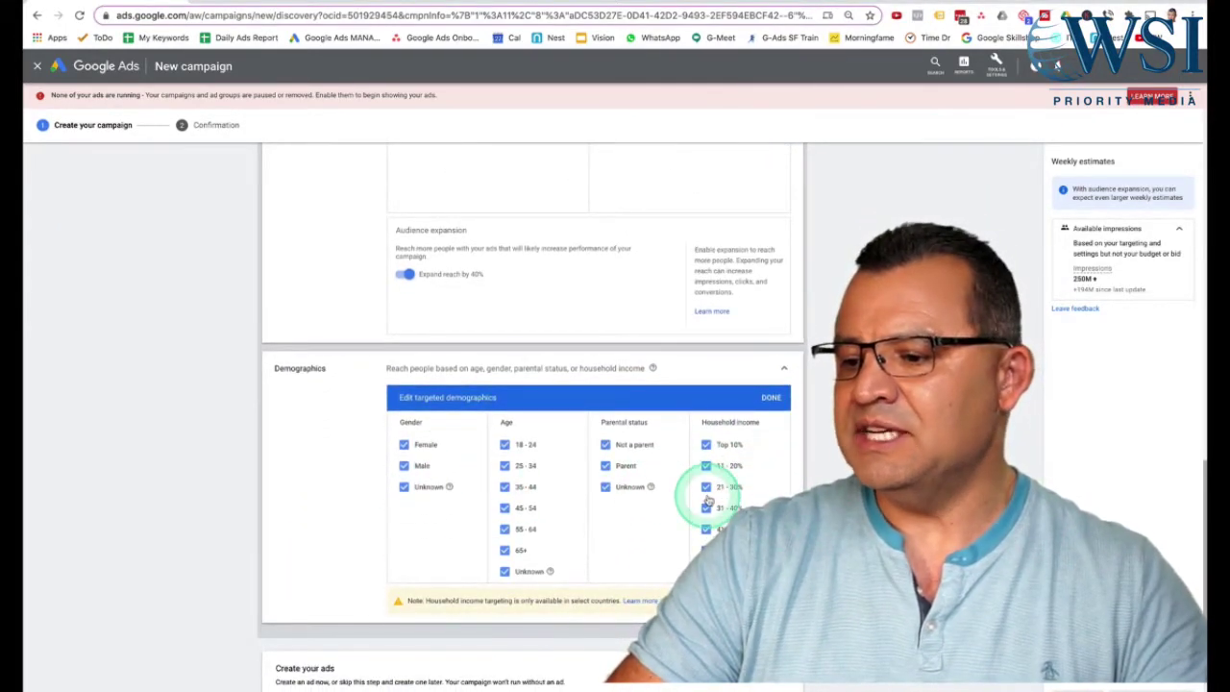
{"action": "scroll", "coordinate": [708, 500], "scroll_direction": "down", "scroll_amount": 2}
{"action": "scroll", "coordinate": [708, 500], "scroll_direction": "up", "scroll_amount": 6}
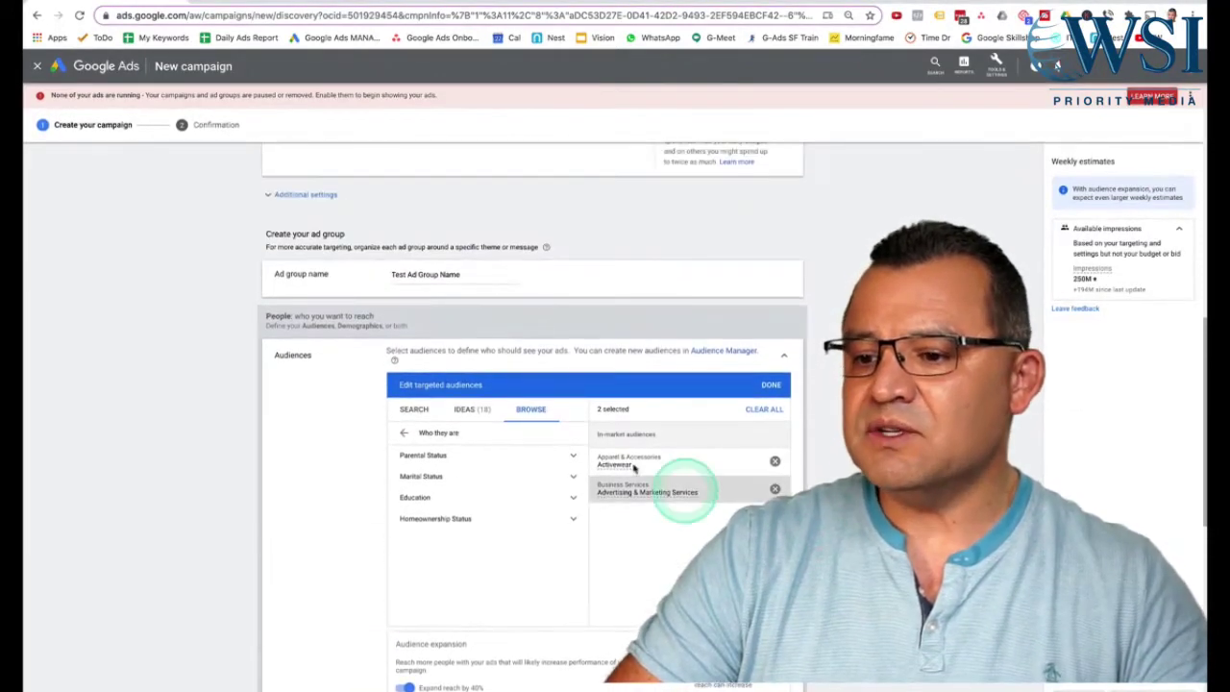
Turn off audience expansion for the ad group's targeted audiences.
{"action": "scroll", "coordinate": [552, 409], "scroll_direction": "up", "scroll_amount": 1}
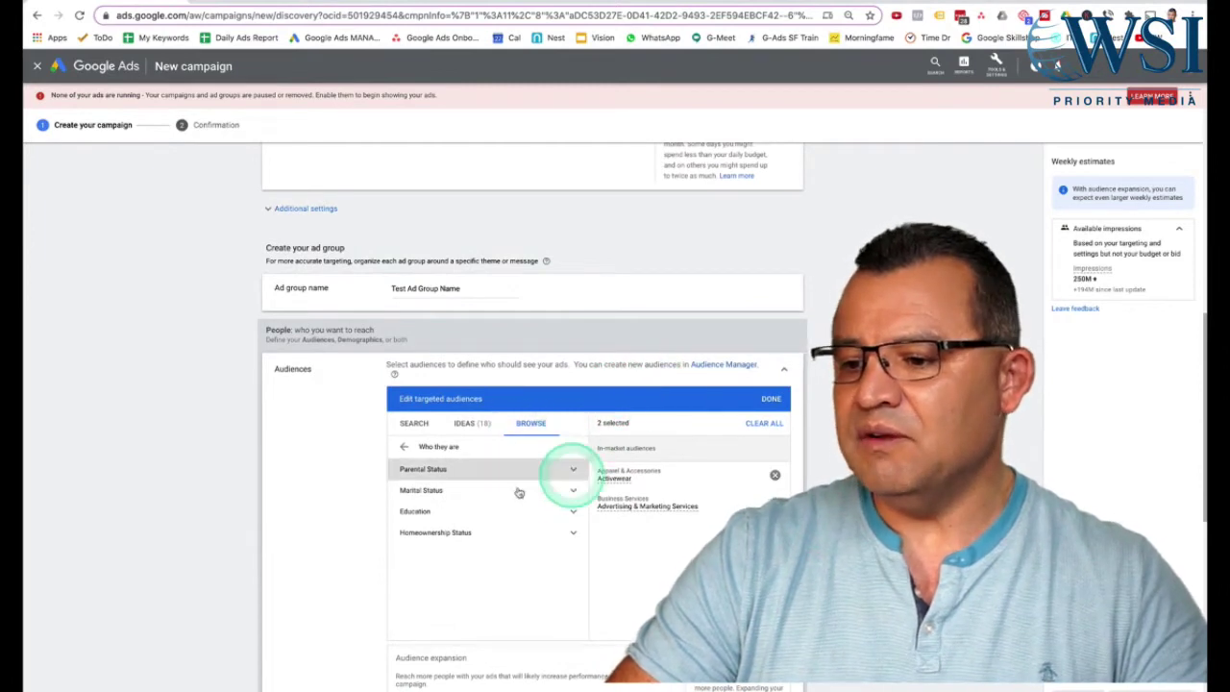
{"action": "scroll", "coordinate": [414, 532], "scroll_direction": "down", "scroll_amount": 1}
{"action": "scroll", "coordinate": [414, 532], "scroll_direction": "down", "scroll_amount": 3}
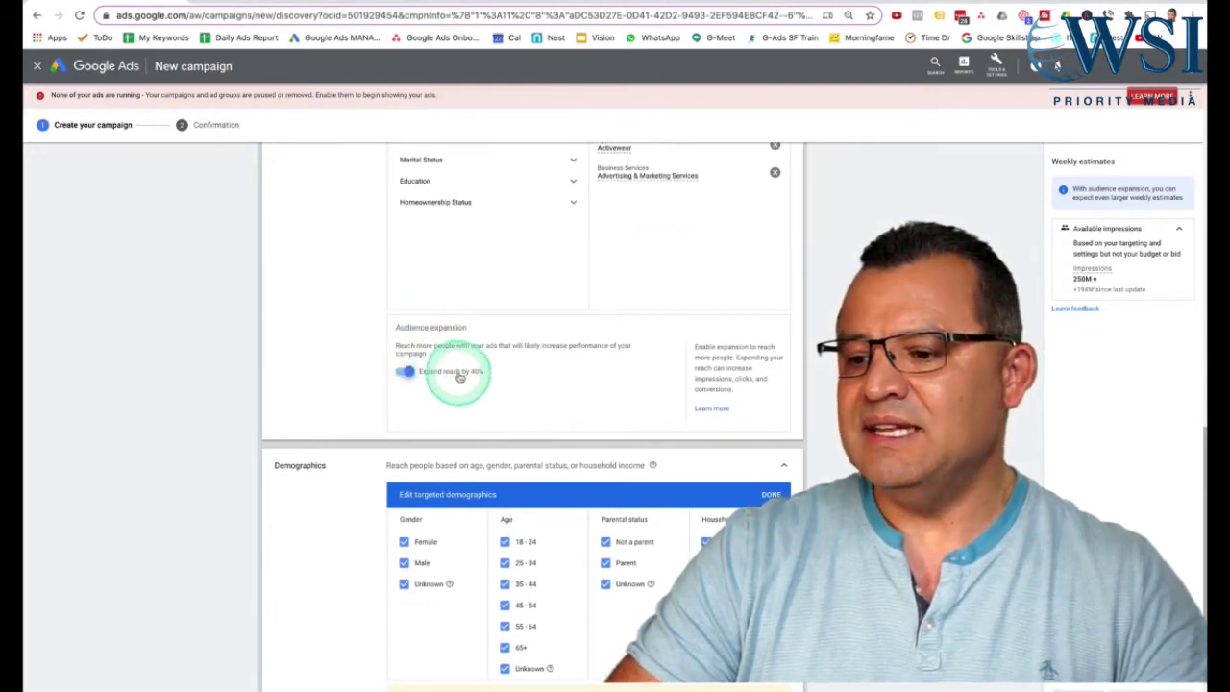
{"action": "left_click", "coordinate": [408, 372]}
{"action": "scroll", "coordinate": [385, 371], "scroll_direction": "up", "scroll_amount": 1}
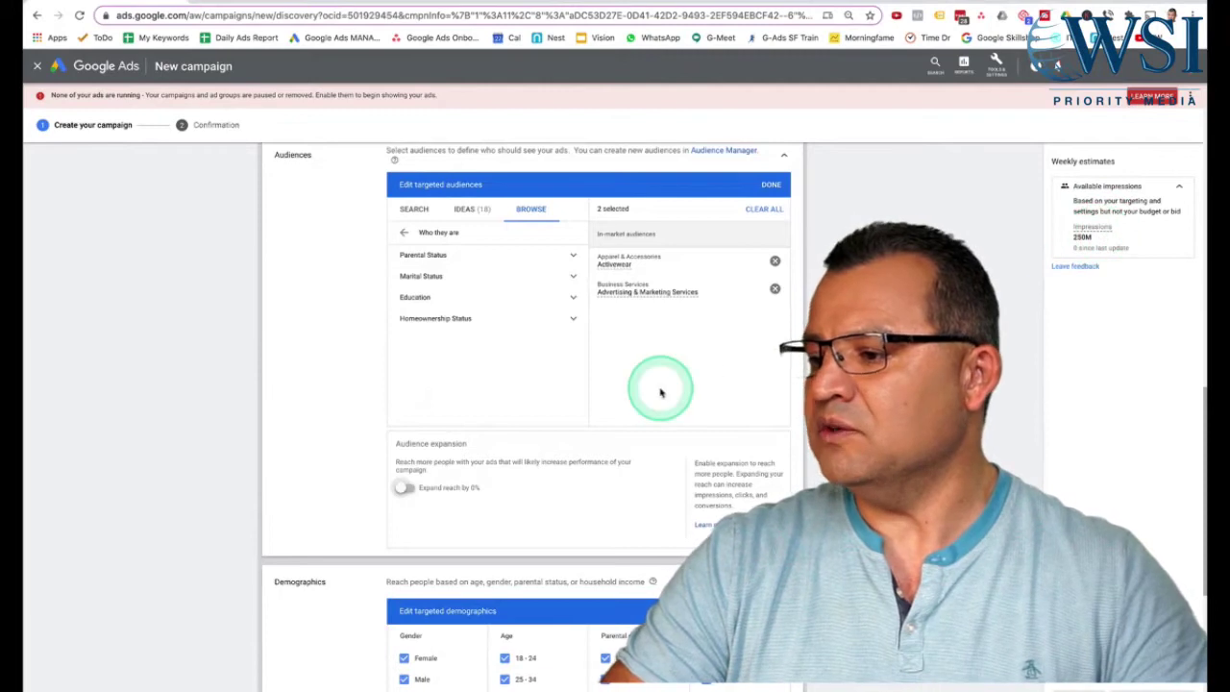
{"action": "left_click", "coordinate": [408, 490]}
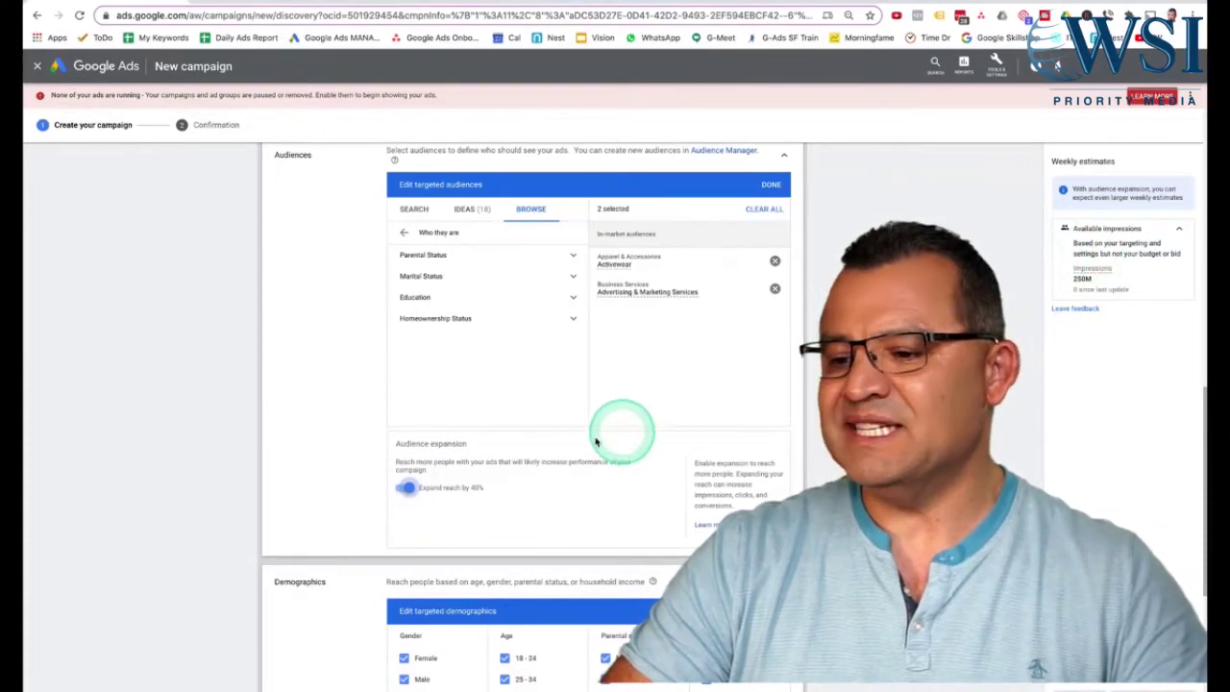
{"action": "left_click", "coordinate": [407, 490]}
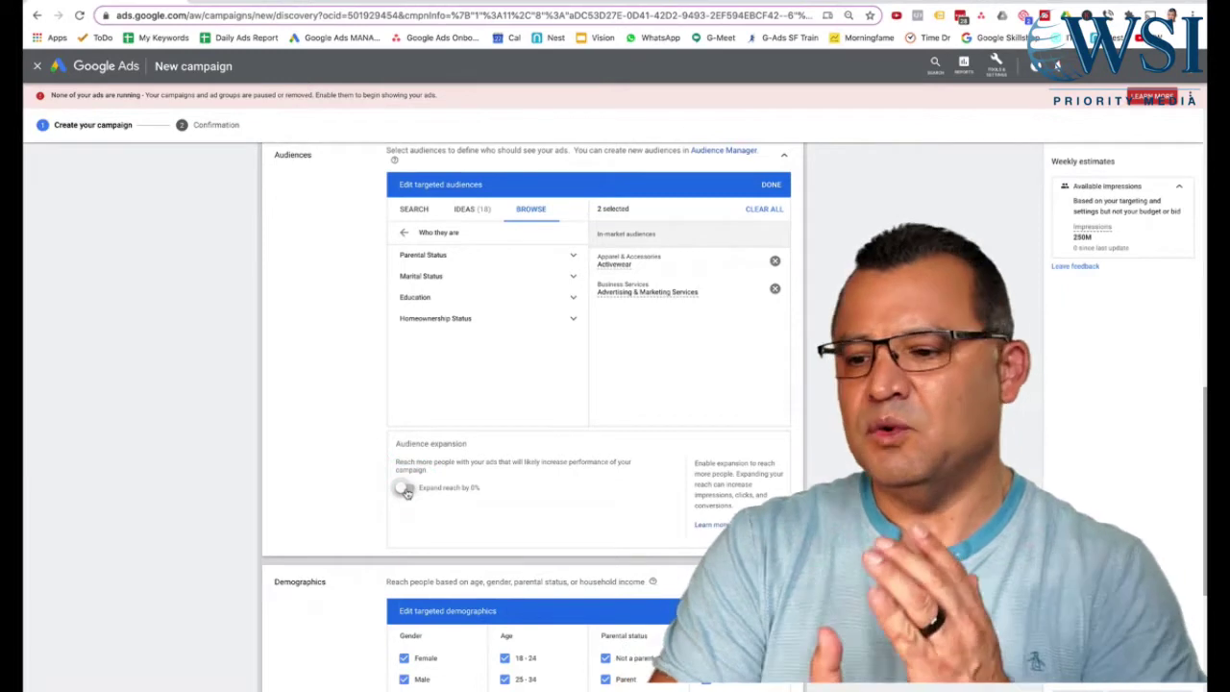
Start a new Discovery ad in the ad group and bring up its headline and description fields.
{"action": "scroll", "coordinate": [406, 491], "scroll_direction": "down", "scroll_amount": 4}
{"action": "left_click", "coordinate": [339, 592]}
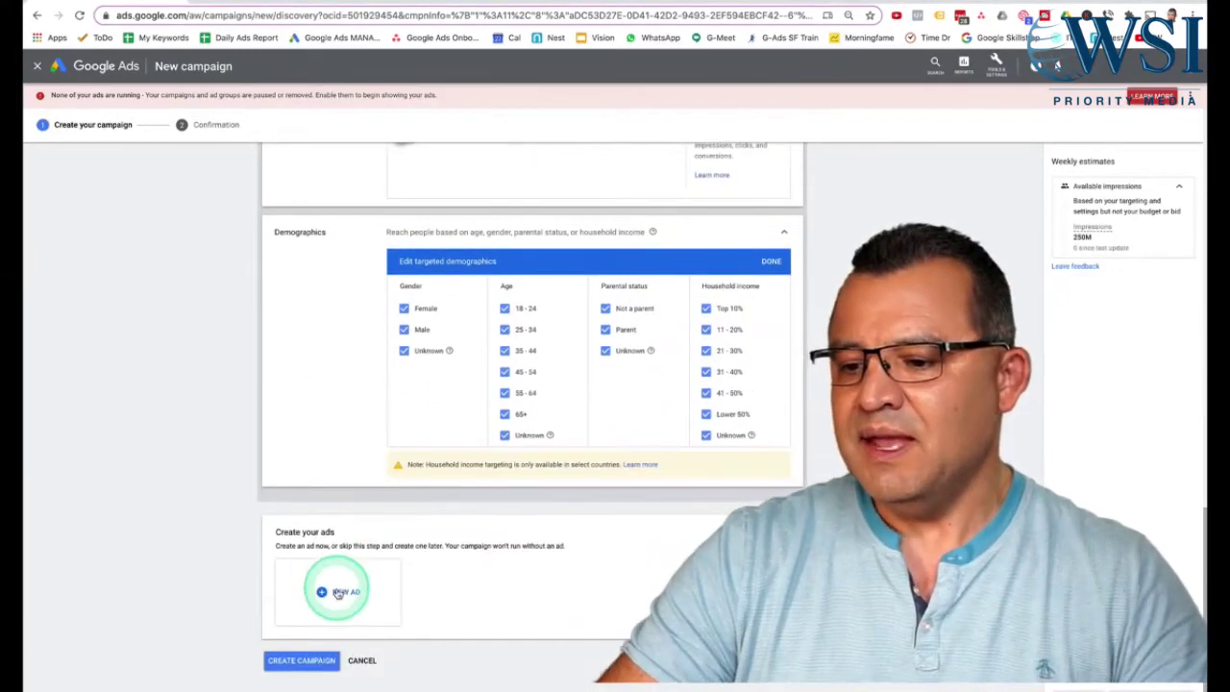
{"action": "left_click", "coordinate": [330, 596]}
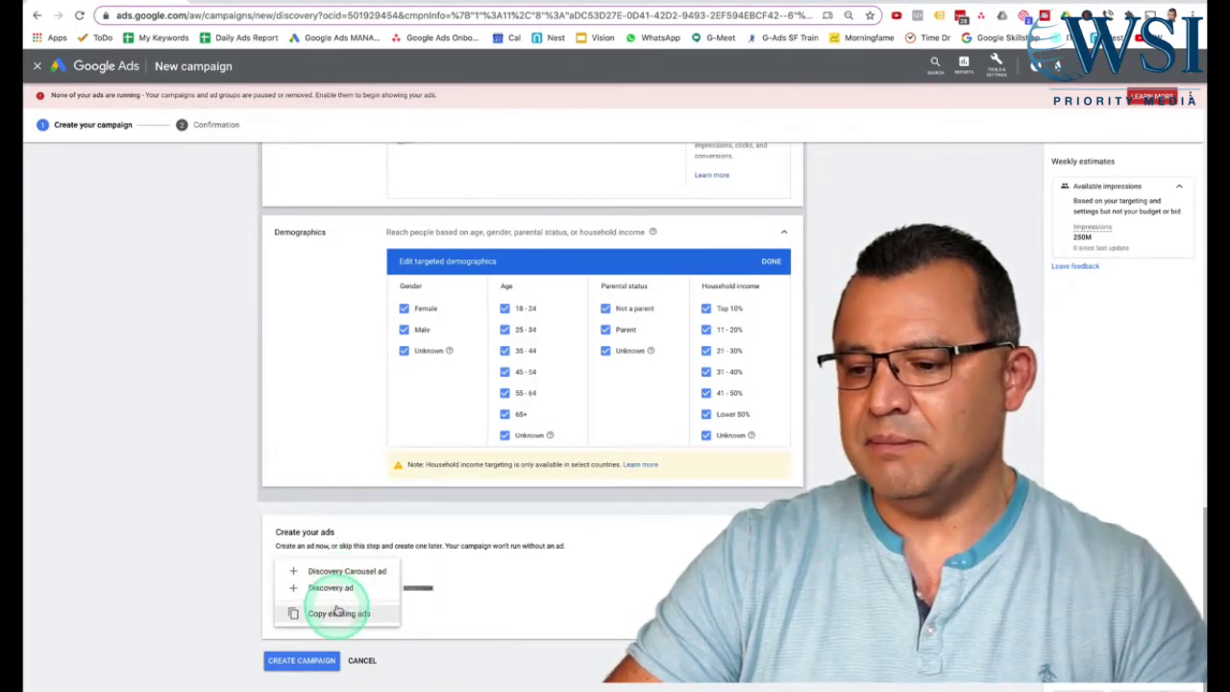
{"action": "left_click", "coordinate": [333, 588]}
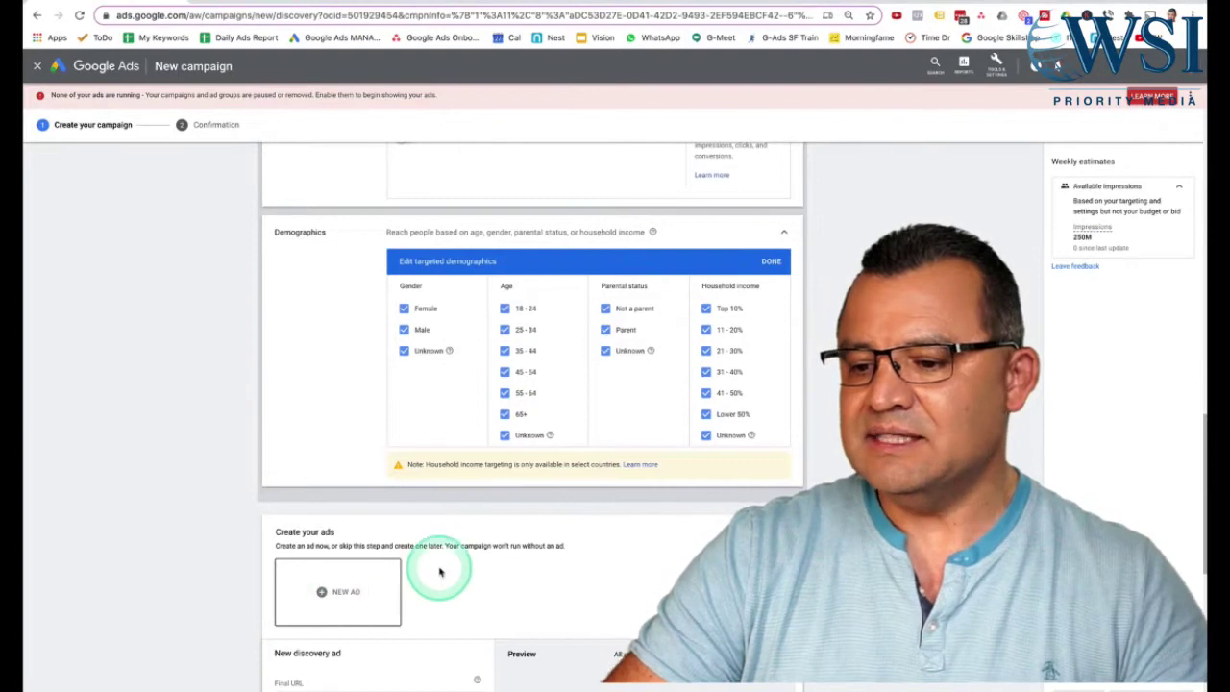
{"action": "scroll", "coordinate": [439, 569], "scroll_direction": "down", "scroll_amount": 3}
{"action": "left_click", "coordinate": [261, 575]}
{"action": "scroll", "coordinate": [262, 575], "scroll_direction": "down", "scroll_amount": 3}
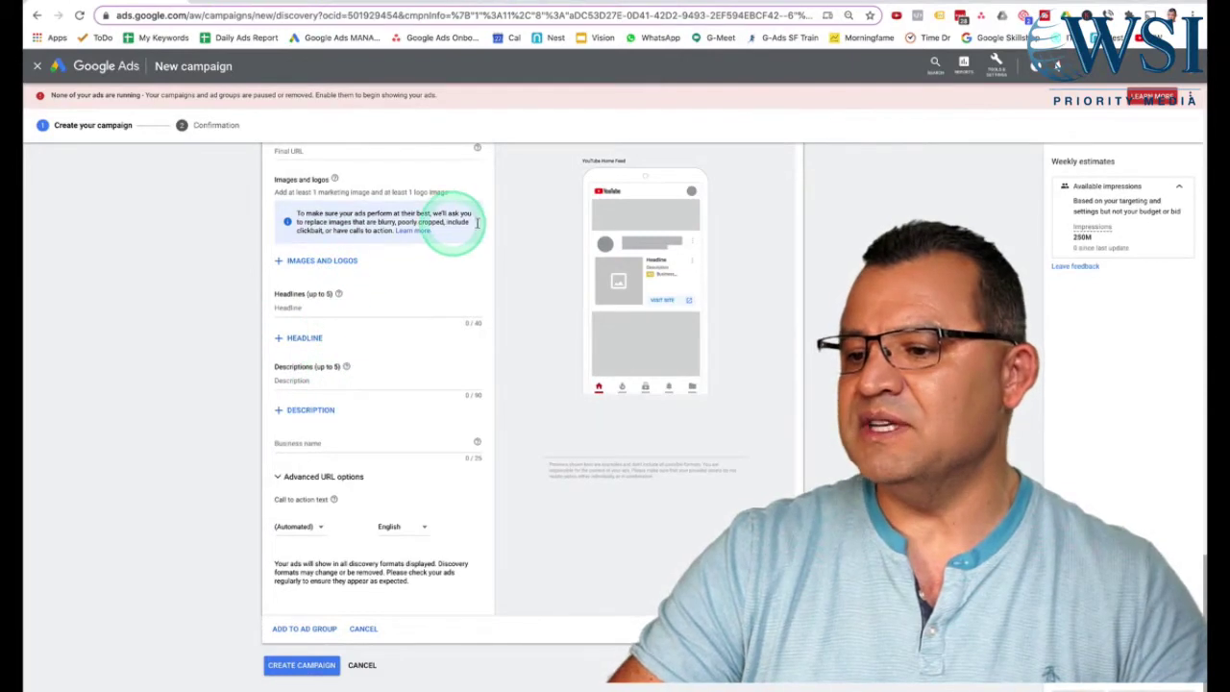
Enter "Running Sheos" as the first headline of the Discovery ad.
{"action": "left_click", "coordinate": [302, 307]}
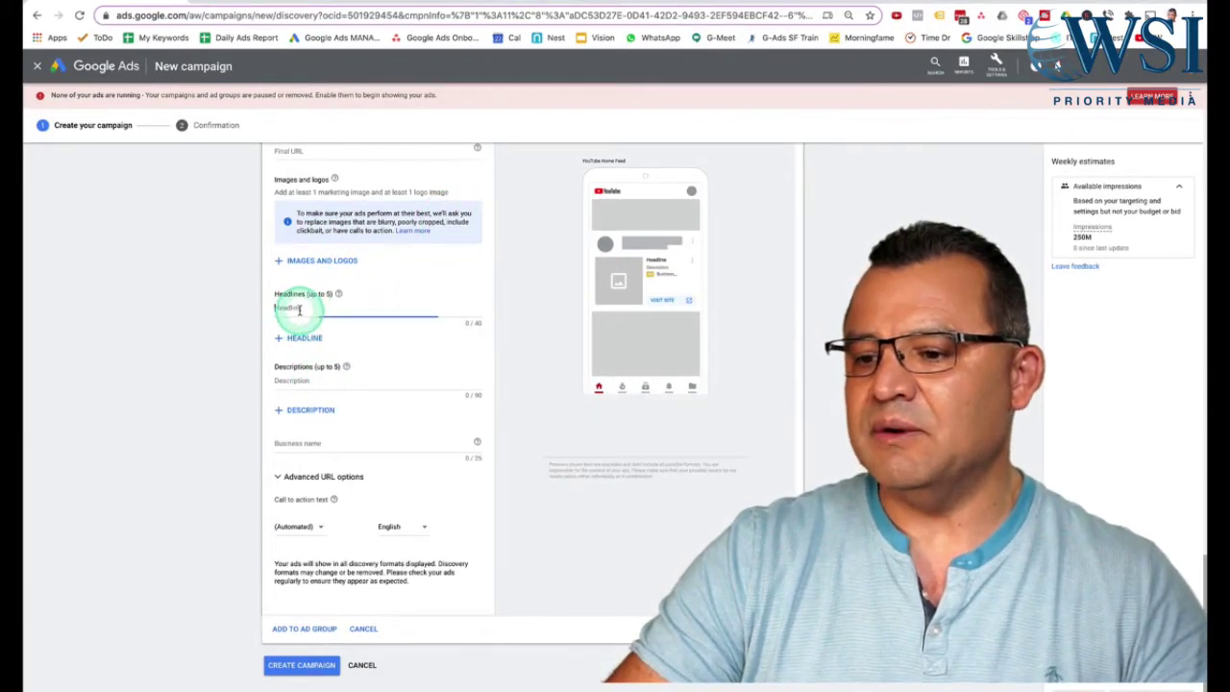
{"action": "type", "text": "Runn"}
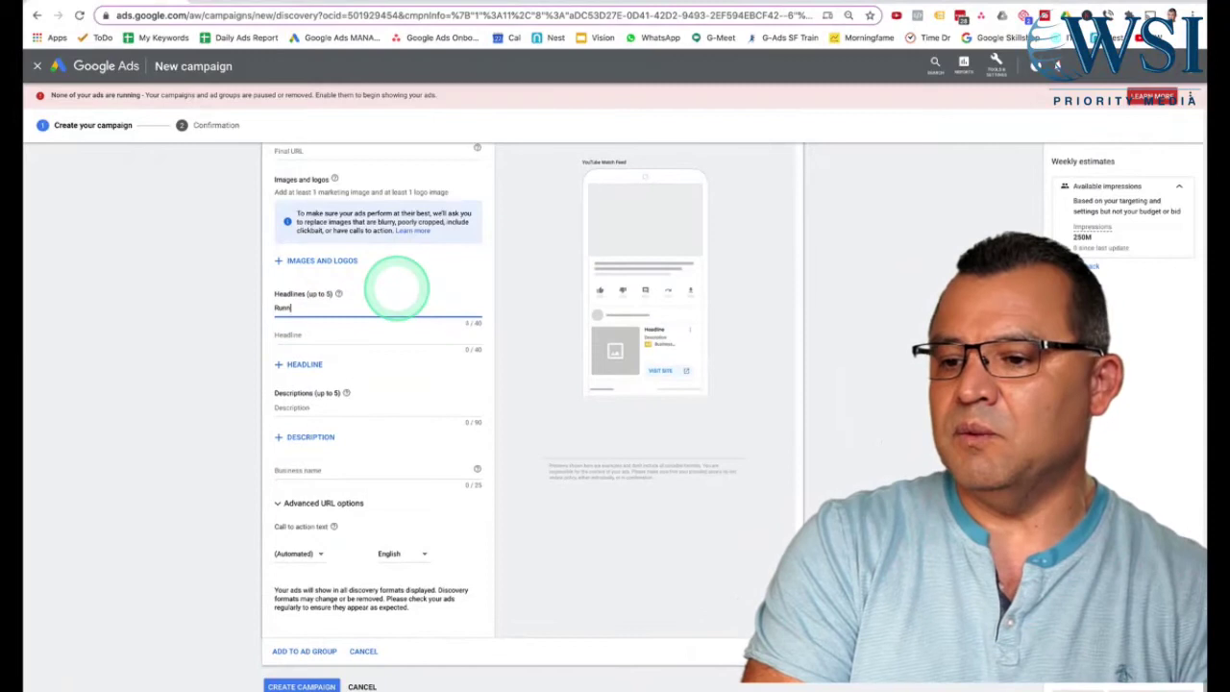
{"action": "type", "text": "ing Shoes"}
{"action": "key", "text": "Tab"}
{"action": "key", "text": "Tab"}
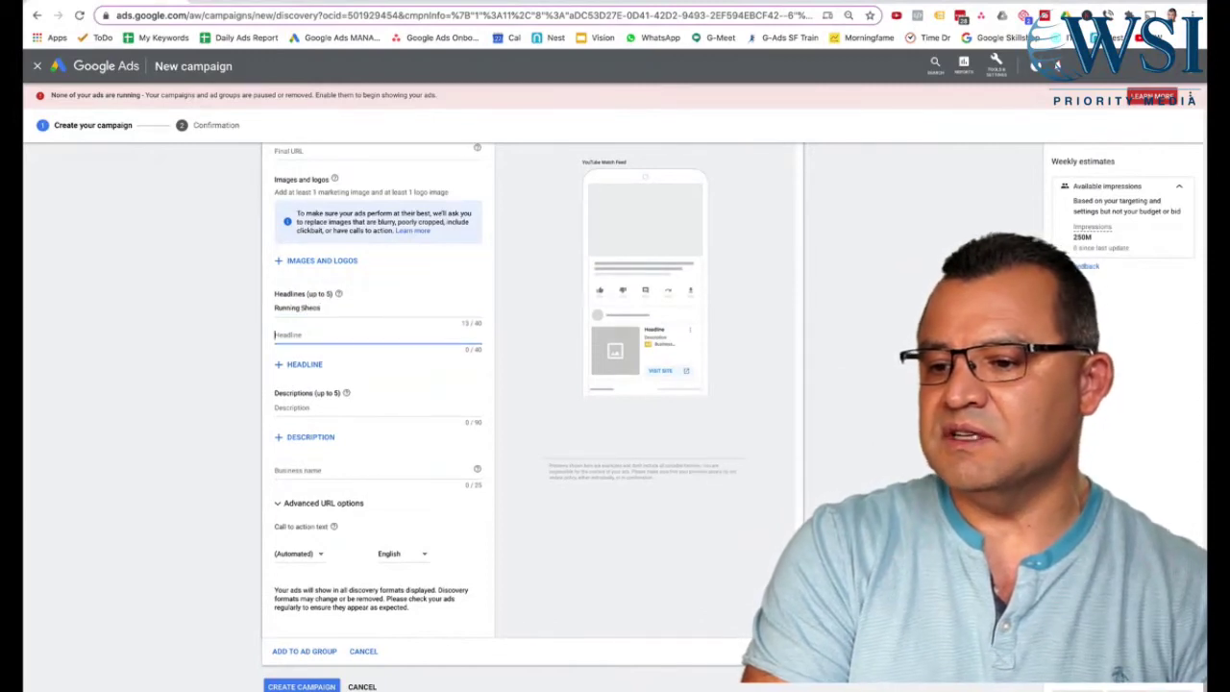
Add "The Best Shoes For Running" and "Runing Shoe Sales" as the second and third headlines of the ad.
{"action": "left_click", "coordinate": [302, 335]}
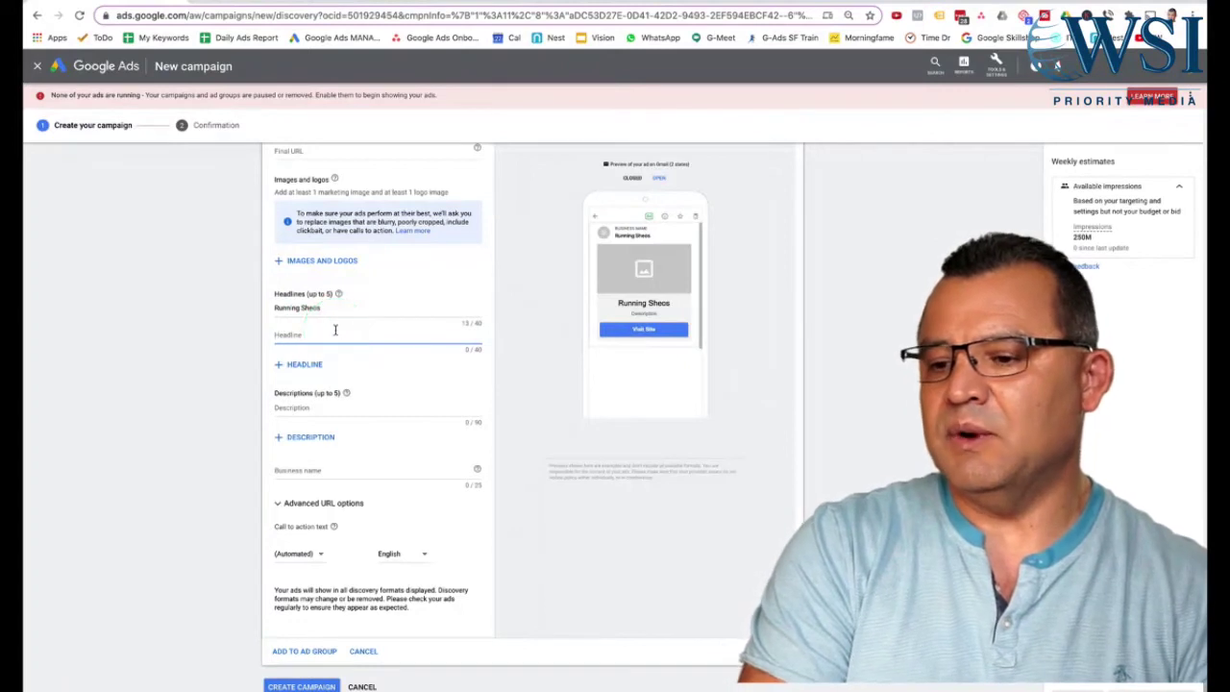
{"action": "type", "text": "The Best Shoes"}
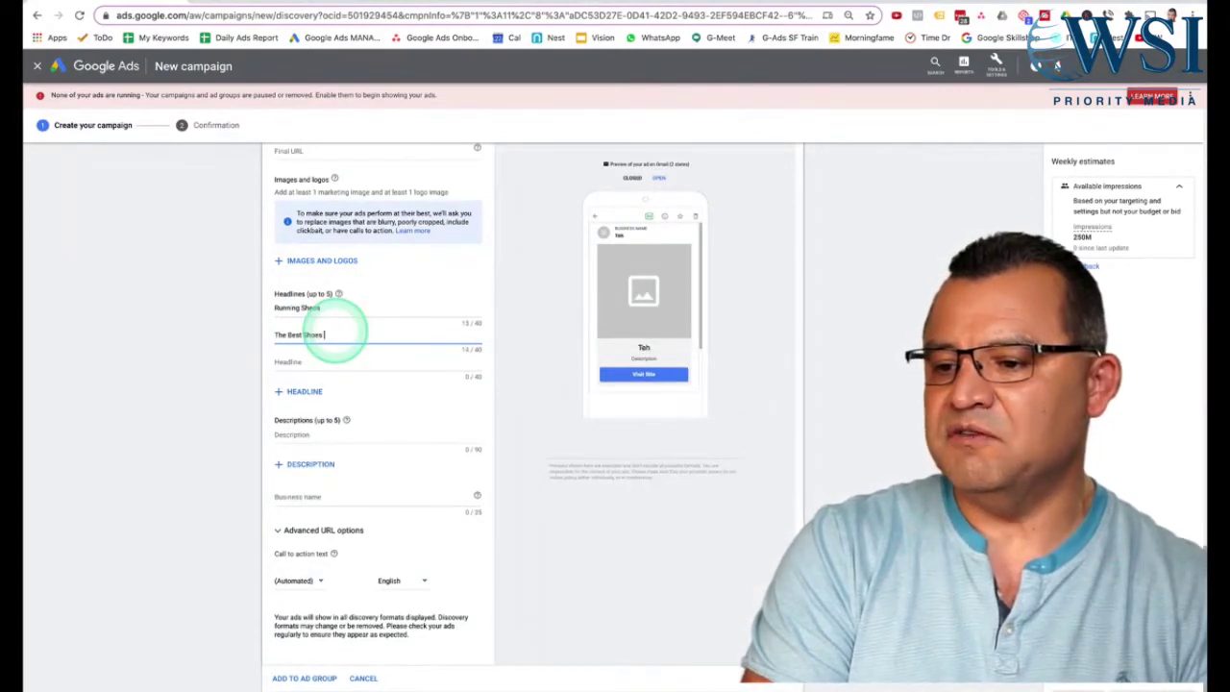
{"action": "type", "text": " For Running"}
{"action": "key", "text": "Tab"}
{"action": "type", "text": "Running S"}
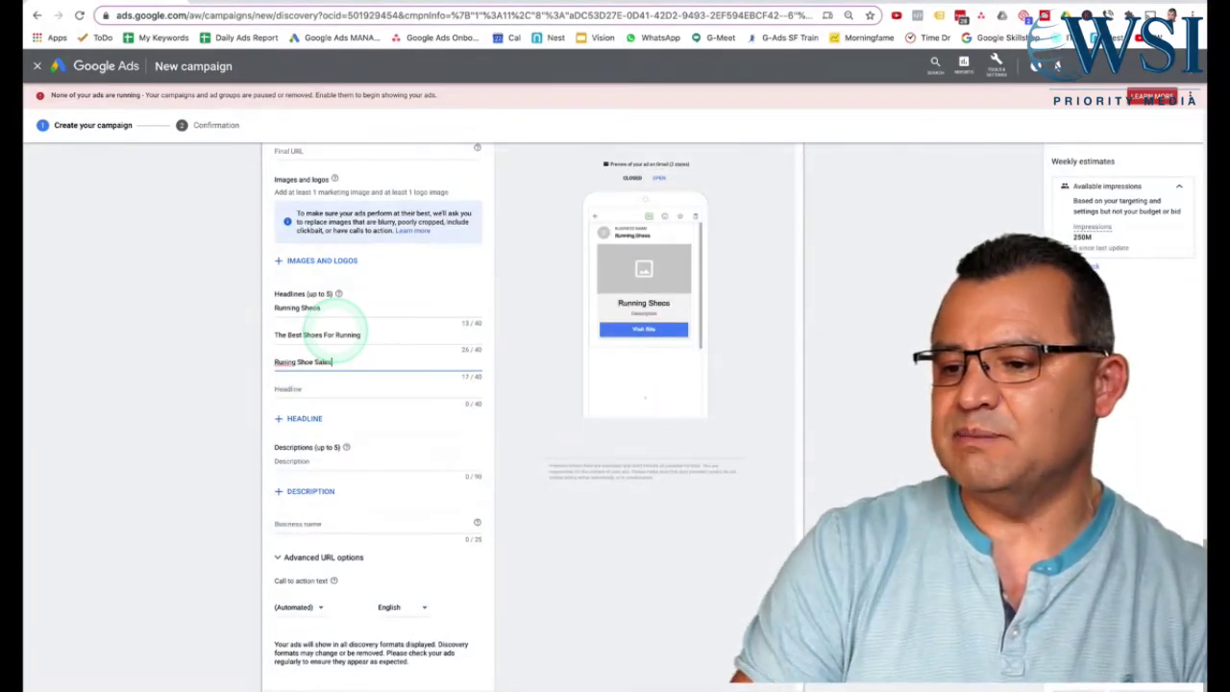
{"action": "type", "text": "hoe Sales"}
Leave the ad's description empty and enter "Running Sheo Company" as the business name.
{"action": "scroll", "coordinate": [334, 350], "scroll_direction": "down", "scroll_amount": 1}
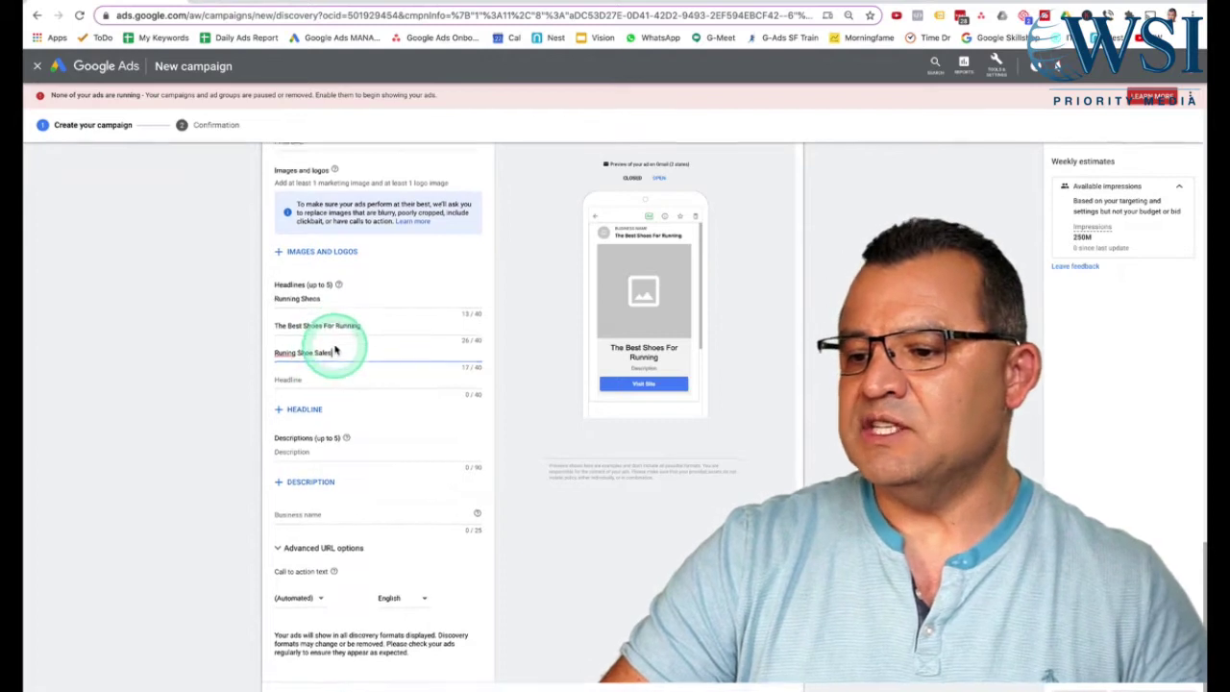
{"action": "scroll", "coordinate": [334, 350], "scroll_direction": "down", "scroll_amount": 1}
{"action": "scroll", "coordinate": [462, 327], "scroll_direction": "down", "scroll_amount": 2}
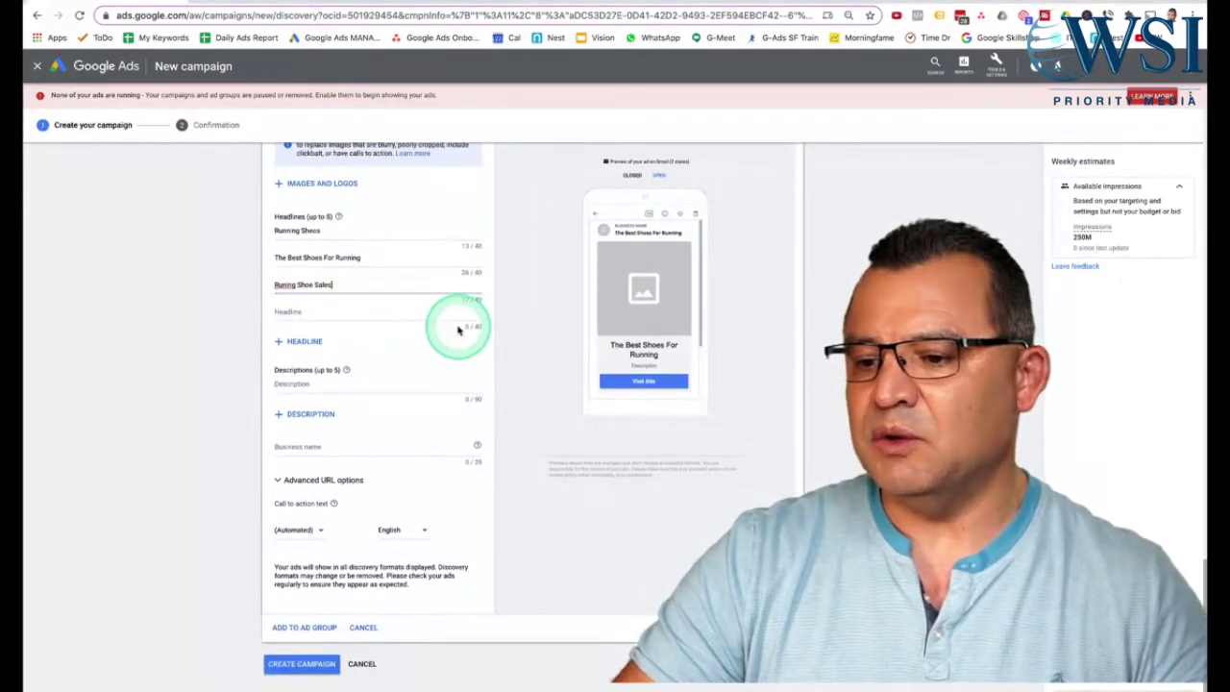
{"action": "left_click", "coordinate": [313, 385]}
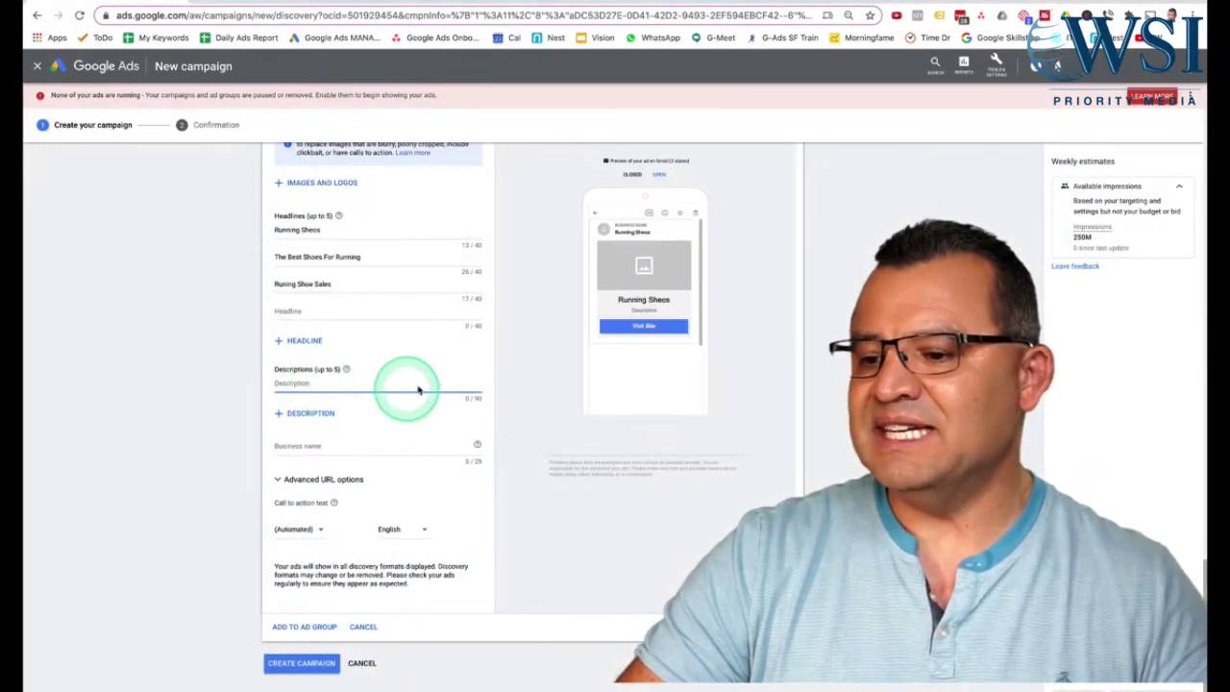
{"action": "left_click_drag", "start_coordinate": [418, 389], "coordinate": [471, 397]}
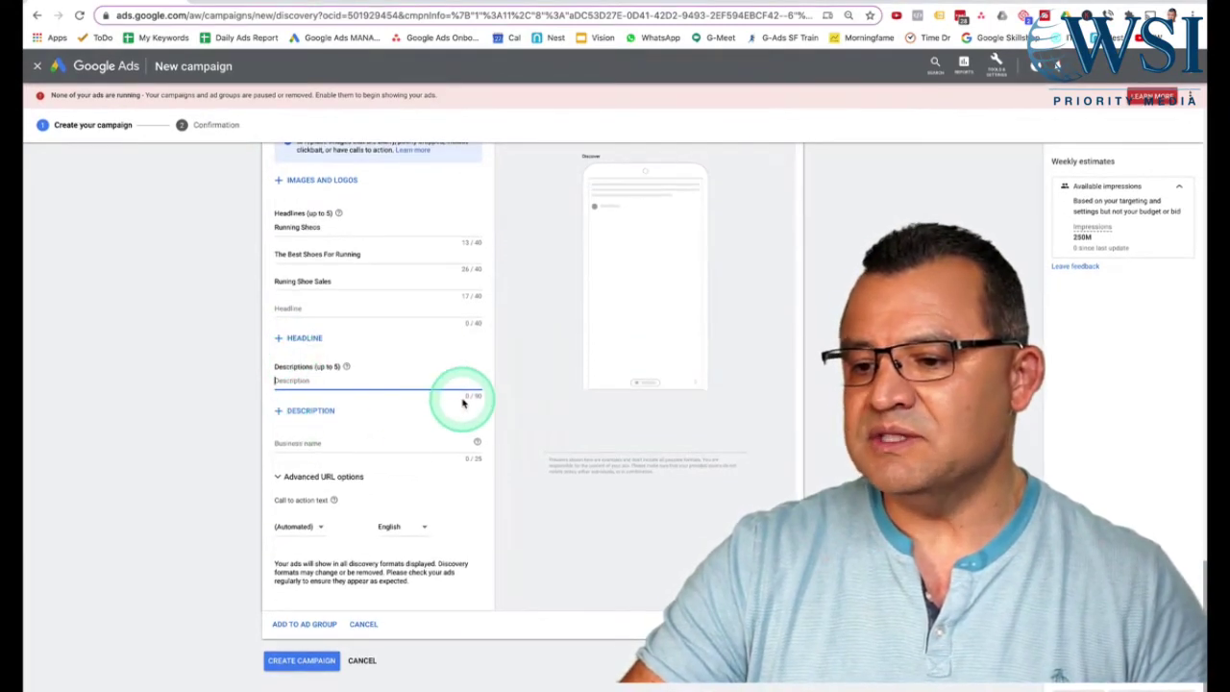
{"action": "left_click", "coordinate": [325, 445]}
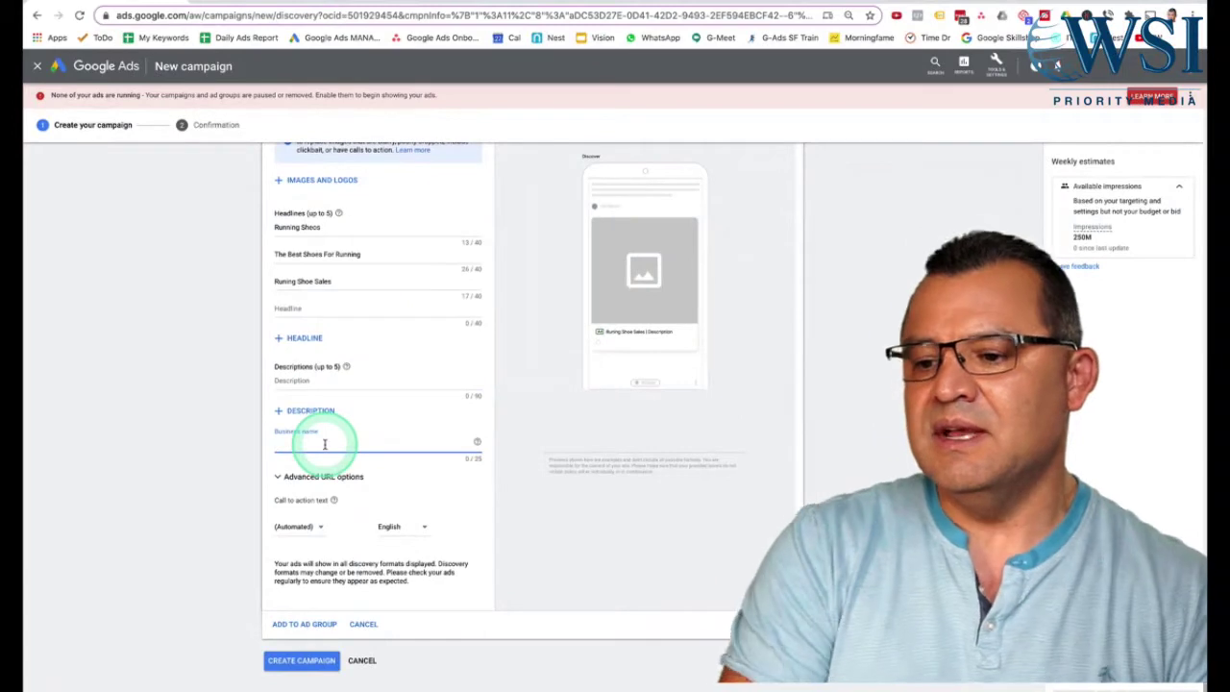
{"action": "type", "text": "Running S"}
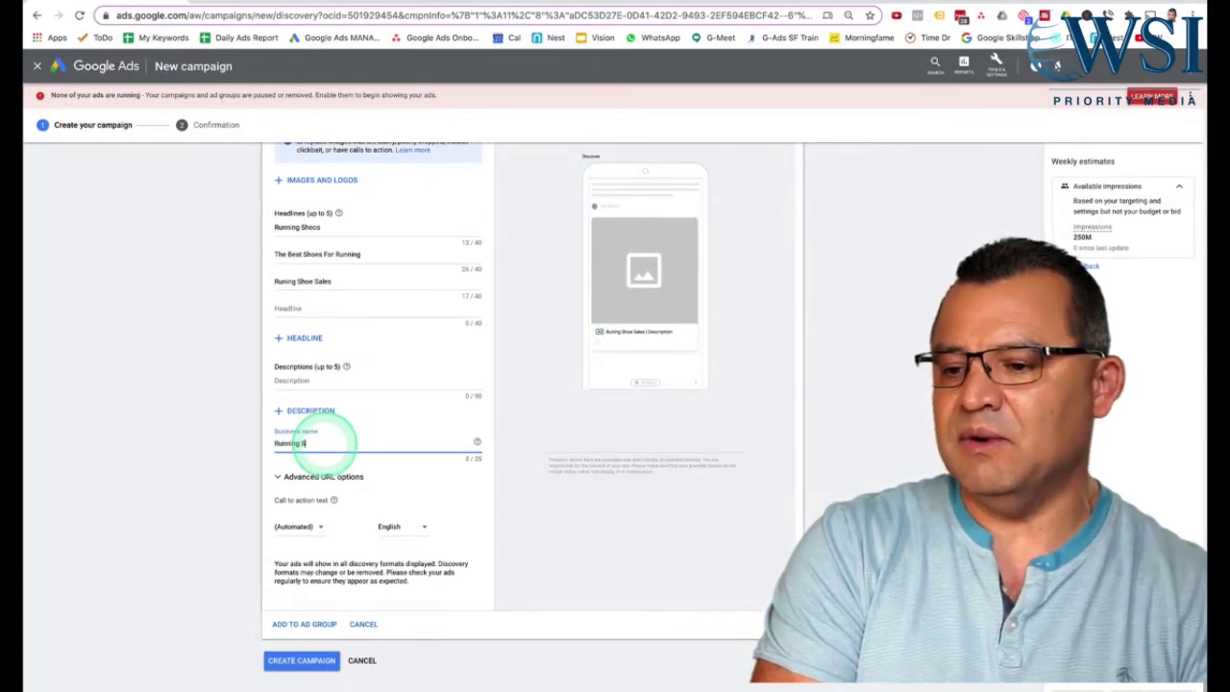
{"action": "type", "text": "hoe Company"}
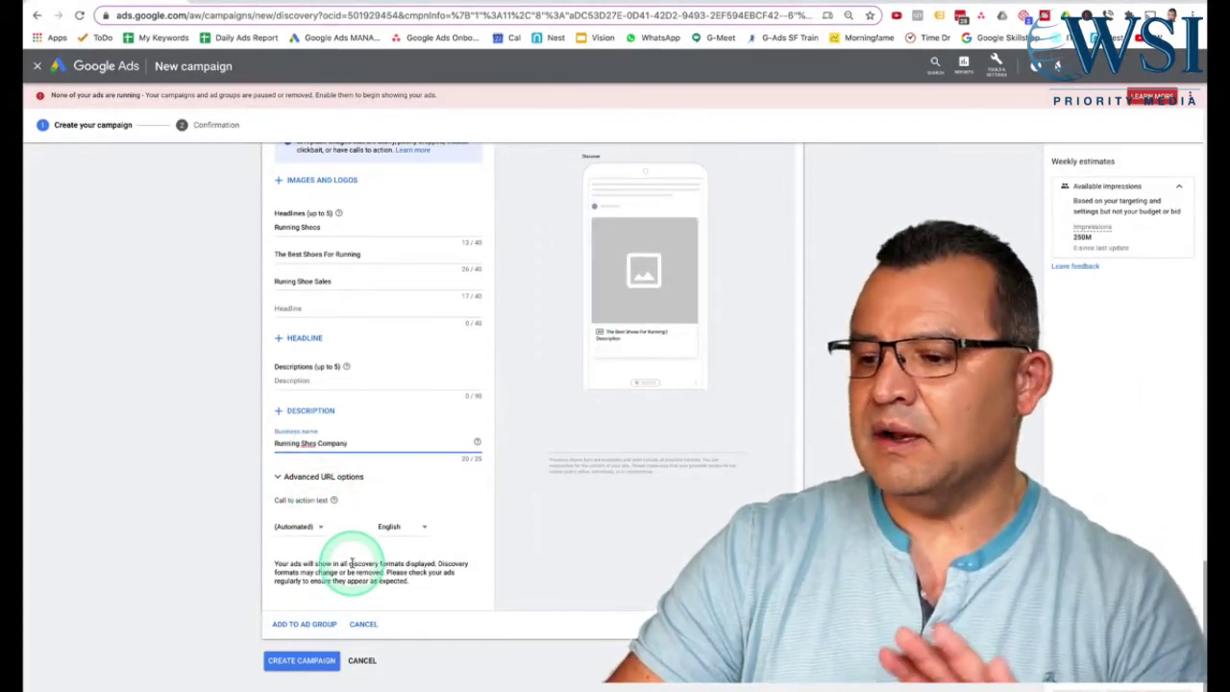
{"action": "scroll", "coordinate": [320, 517], "scroll_direction": "up", "scroll_amount": 3}
{"action": "scroll", "coordinate": [320, 517], "scroll_direction": "up", "scroll_amount": 4}
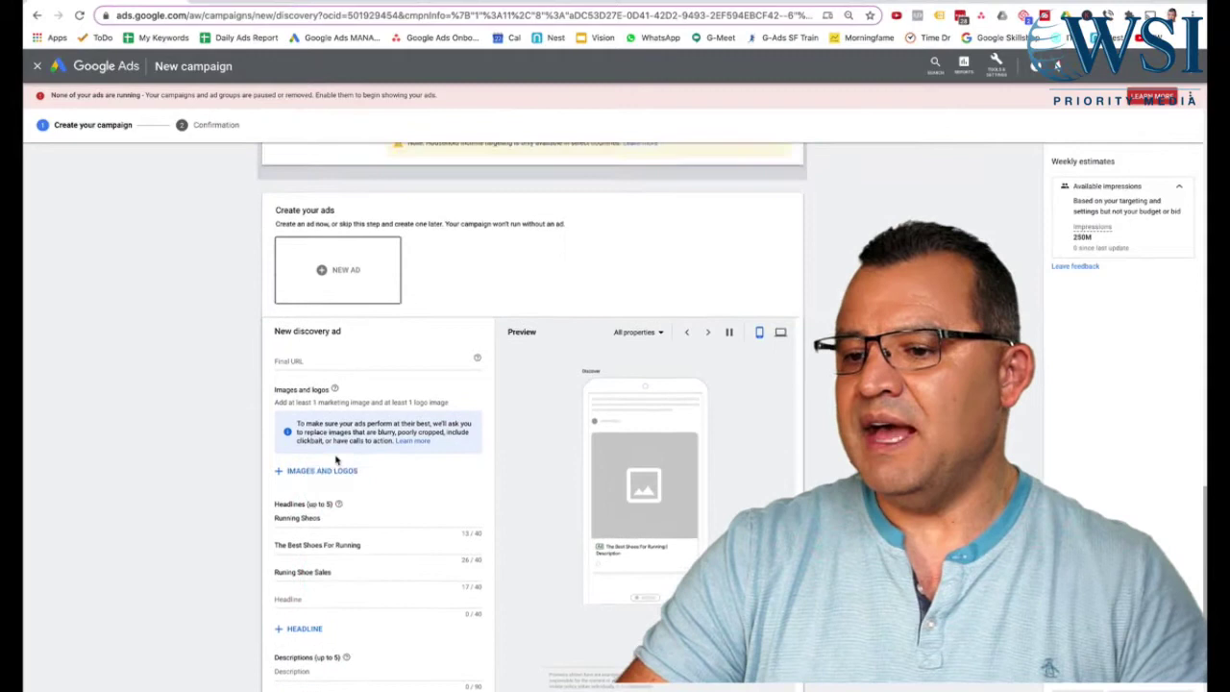
{"action": "scroll", "coordinate": [335, 455], "scroll_direction": "down", "scroll_amount": 5}
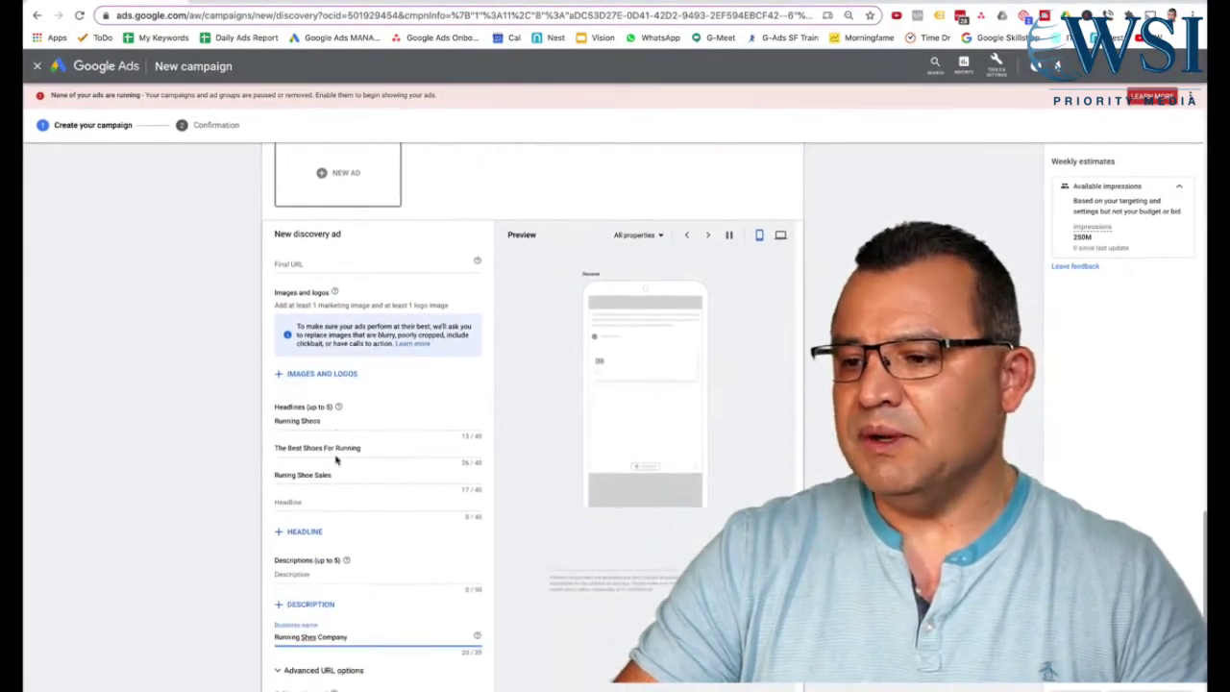
Switch to the Google Ads Help page and examine the expanded Gmail ad specifications for text lengths, logo and marketing image sizes.
{"action": "scroll", "coordinate": [343, 390], "scroll_direction": "up", "scroll_amount": 4}
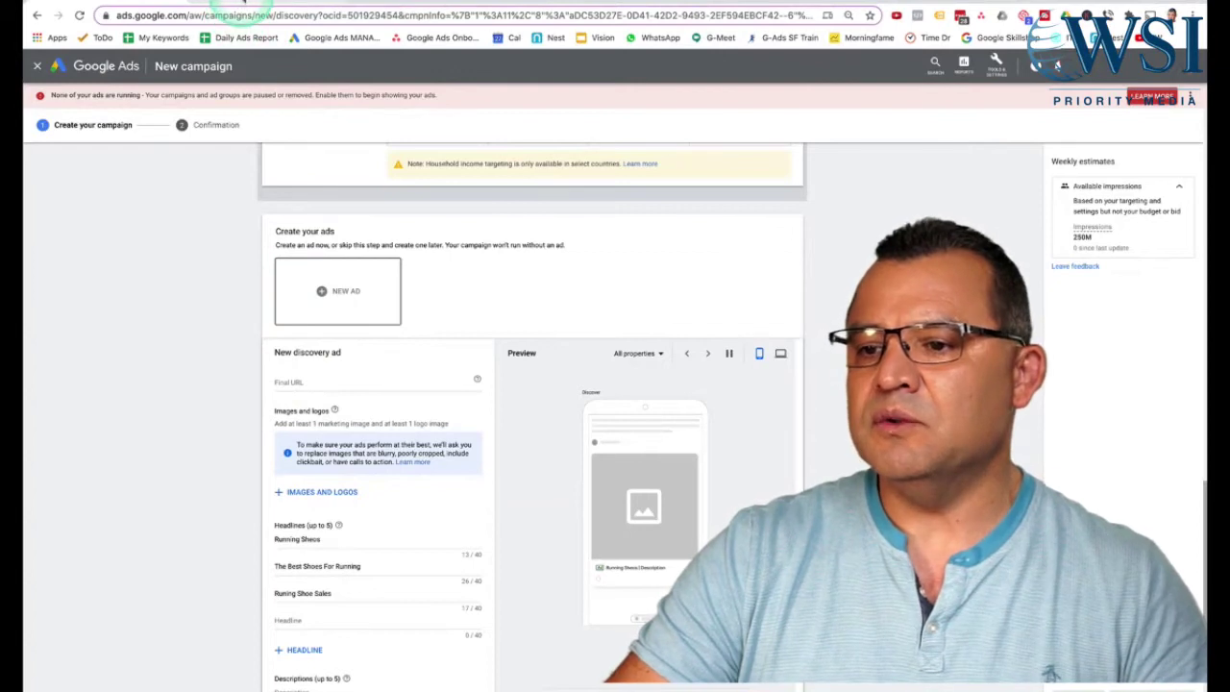
{"action": "left_click", "coordinate": [243, 4]}
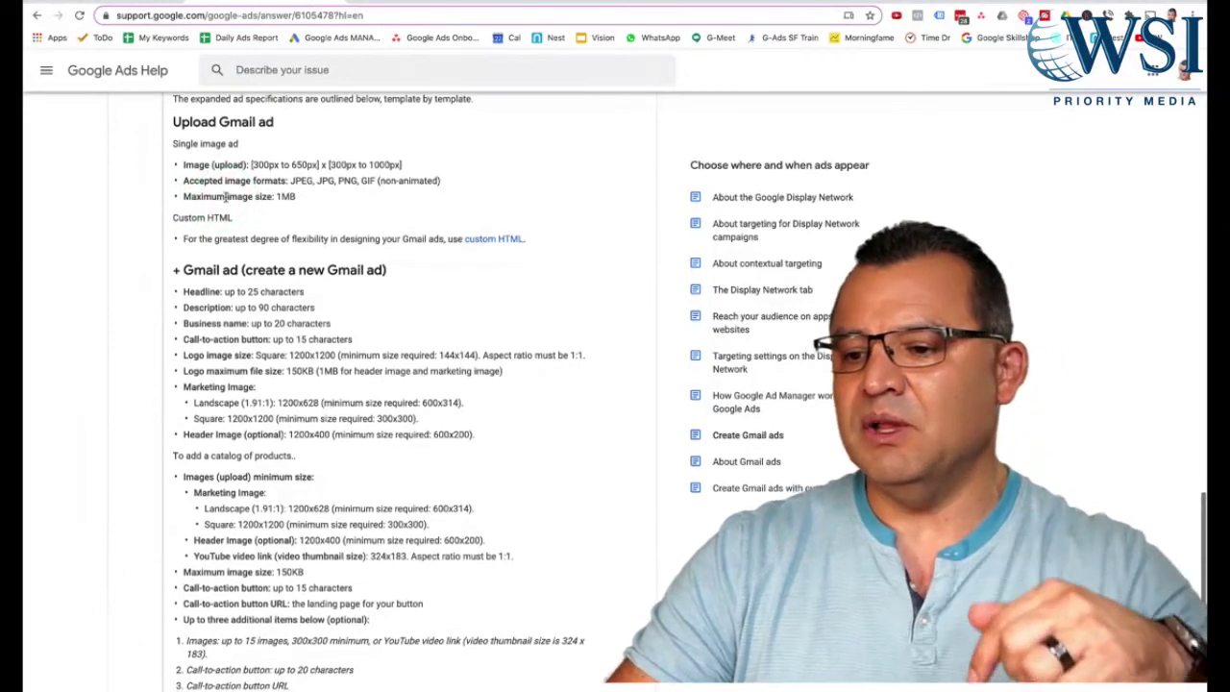
{"action": "scroll", "coordinate": [226, 197], "scroll_direction": "up", "scroll_amount": 3}
{"action": "scroll", "coordinate": [226, 197], "scroll_direction": "down", "scroll_amount": 3}
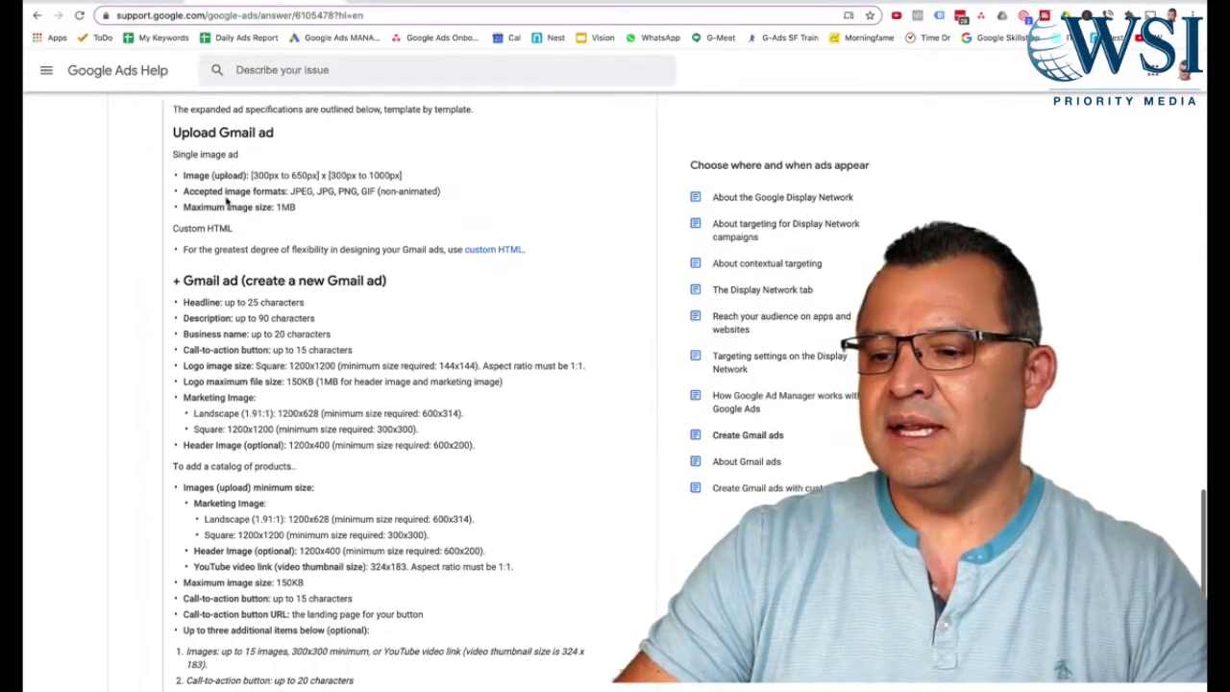
{"action": "scroll", "coordinate": [234, 245], "scroll_direction": "down", "scroll_amount": 1}
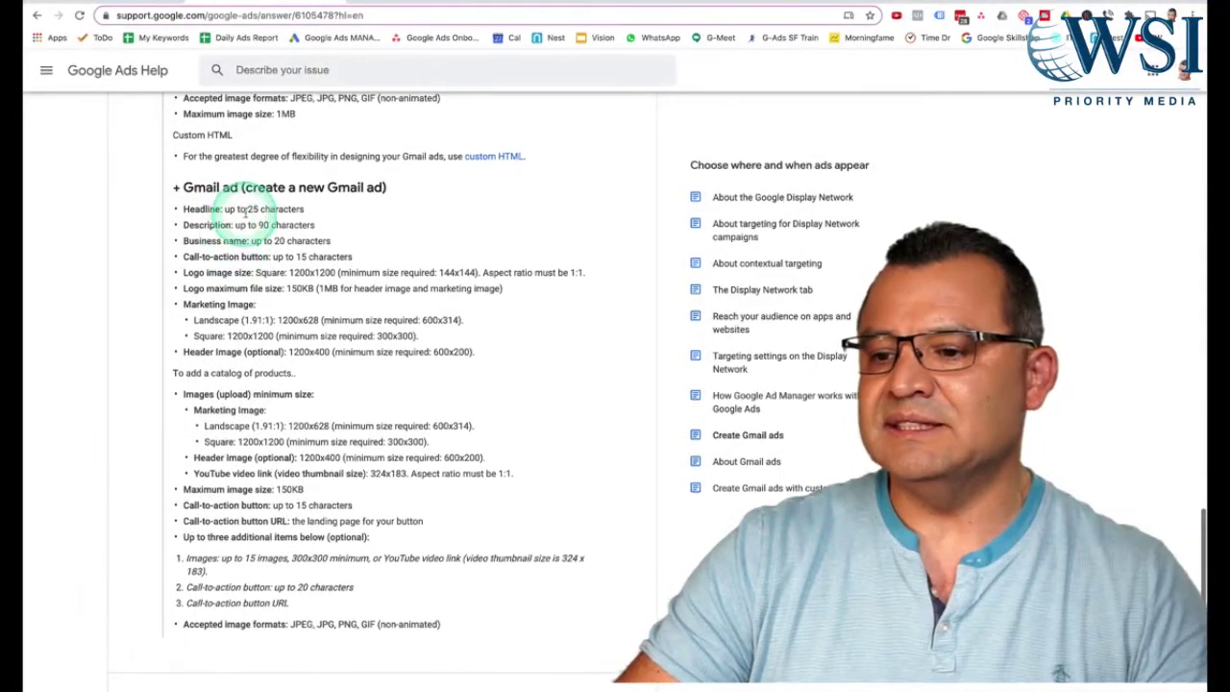
{"action": "scroll", "coordinate": [257, 220], "scroll_direction": "down", "scroll_amount": 1}
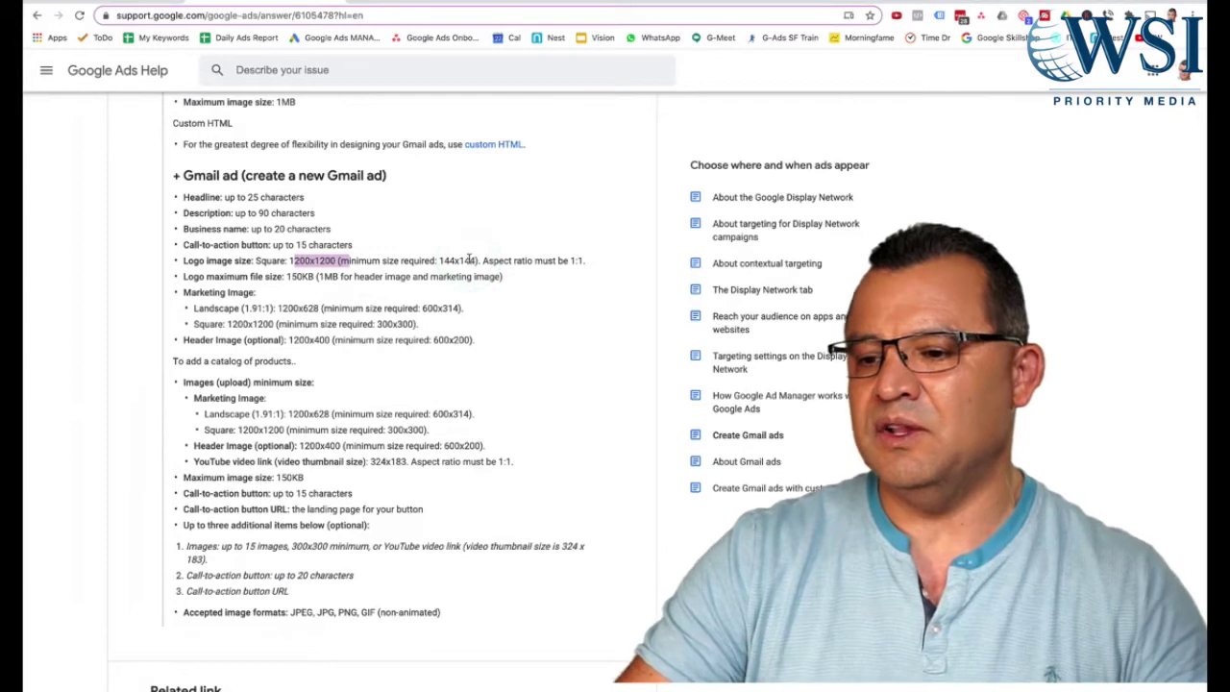
{"action": "scroll", "coordinate": [365, 269], "scroll_direction": "down", "scroll_amount": 1}
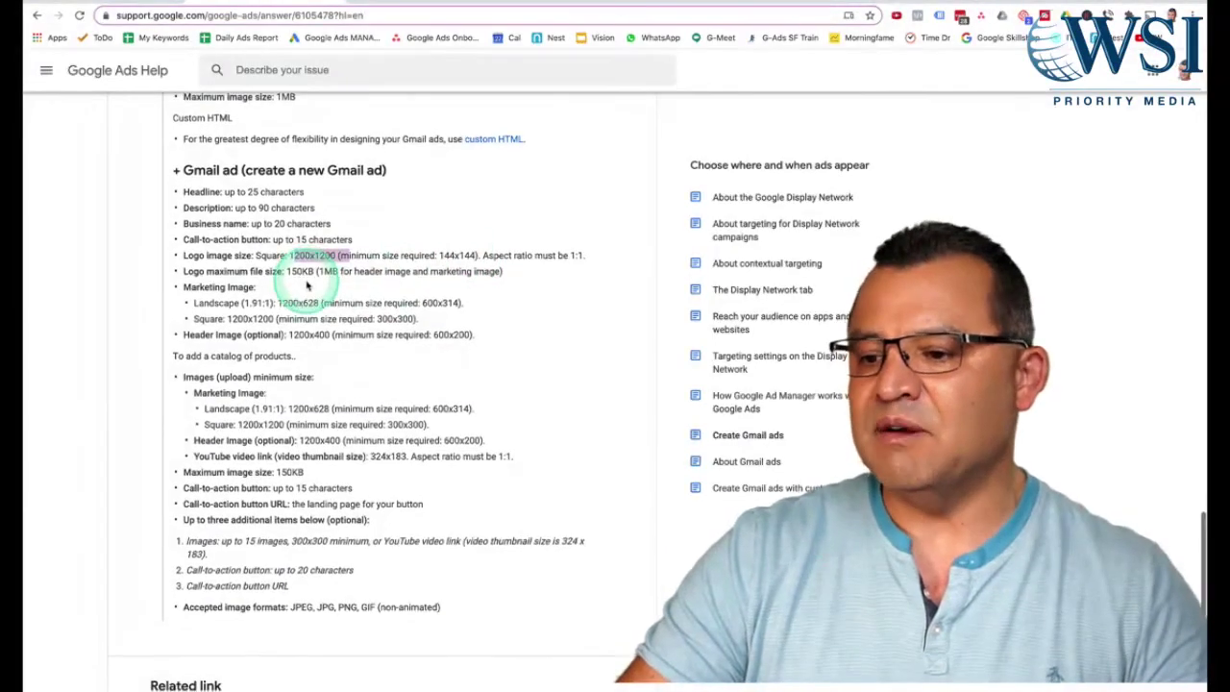
{"action": "scroll", "coordinate": [338, 252], "scroll_direction": "down", "scroll_amount": 2}
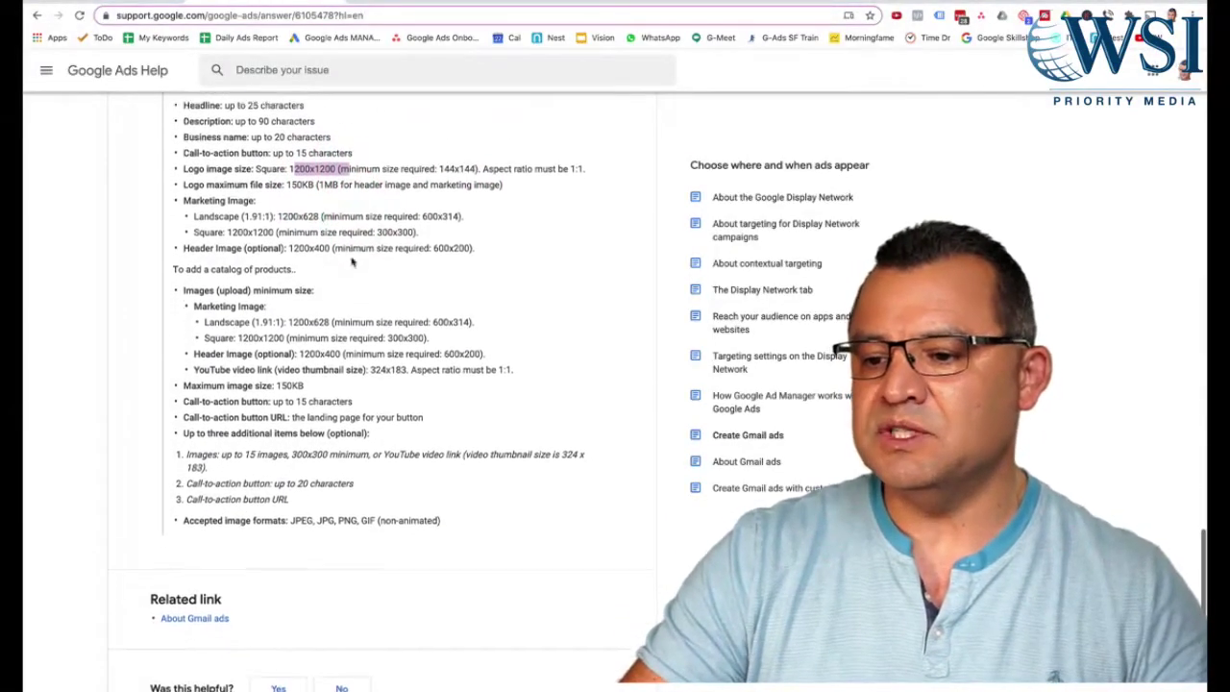
{"action": "scroll", "coordinate": [352, 261], "scroll_direction": "up", "scroll_amount": 6}
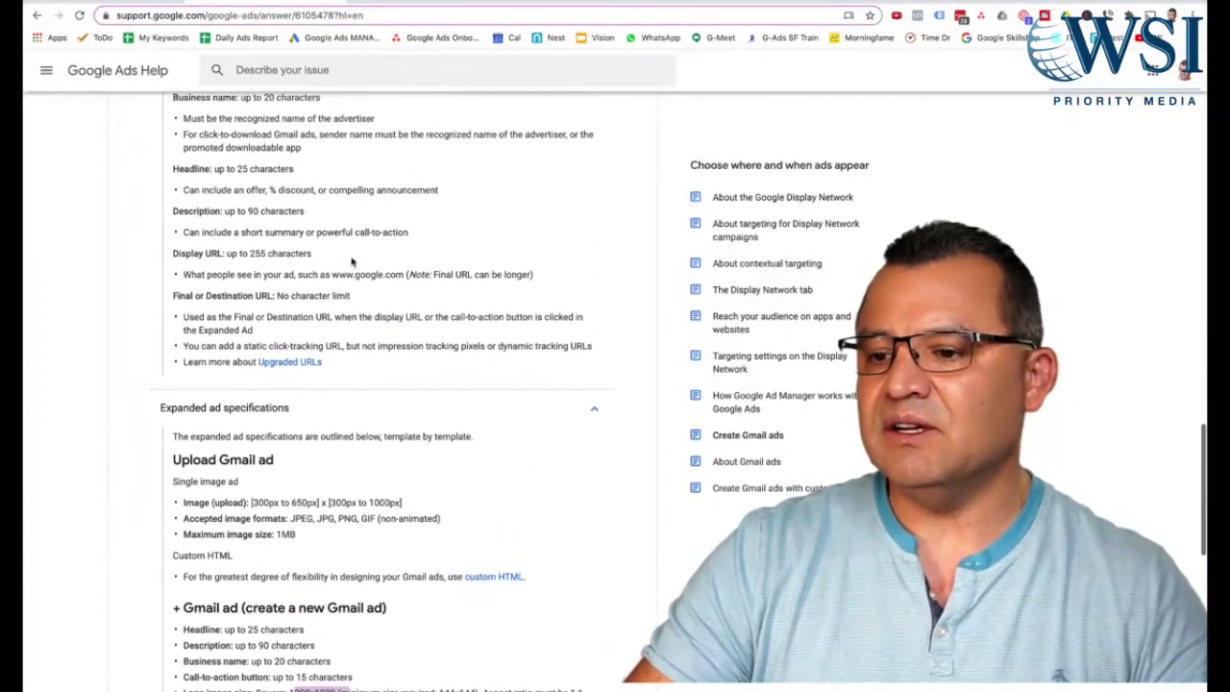
{"action": "scroll", "coordinate": [351, 261], "scroll_direction": "down", "scroll_amount": 4}
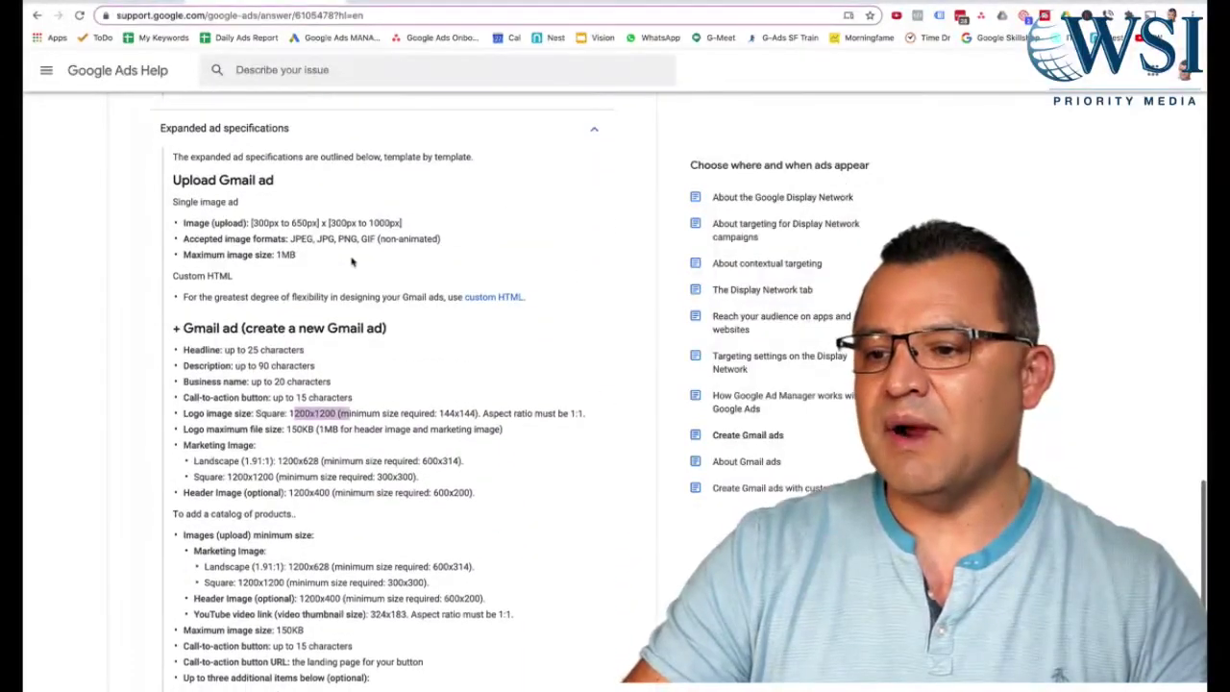
{"action": "left_click", "coordinate": [259, 166]}
{"action": "left_click", "coordinate": [162, 14]}
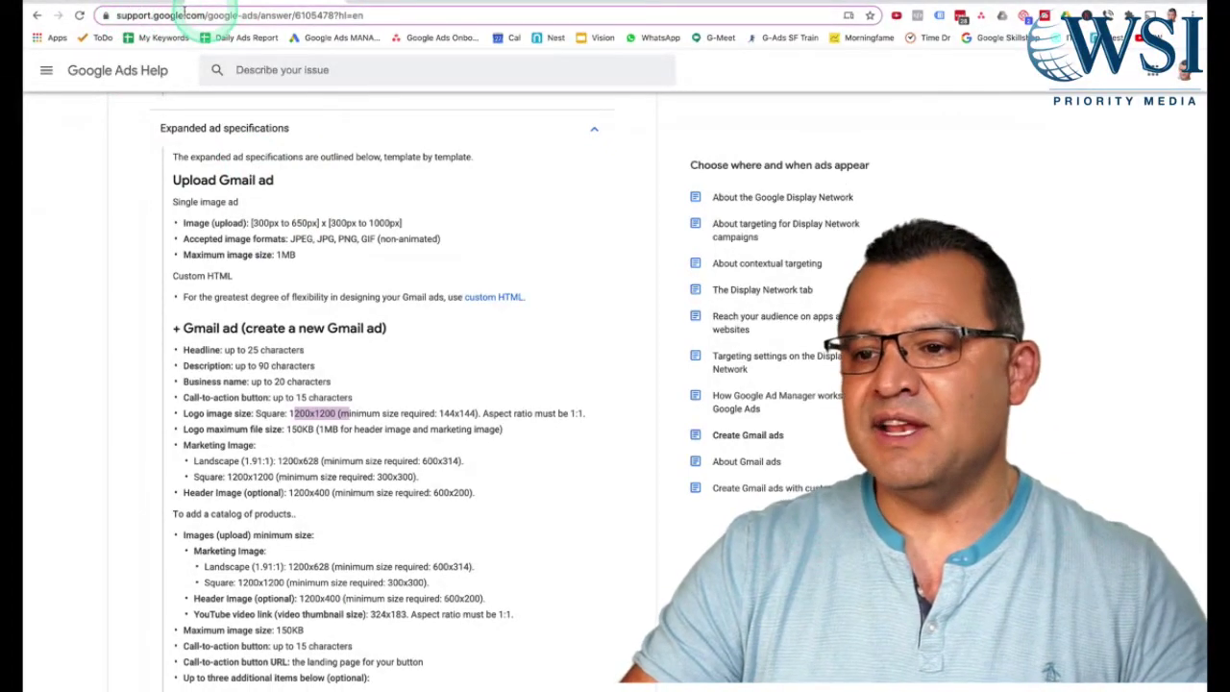